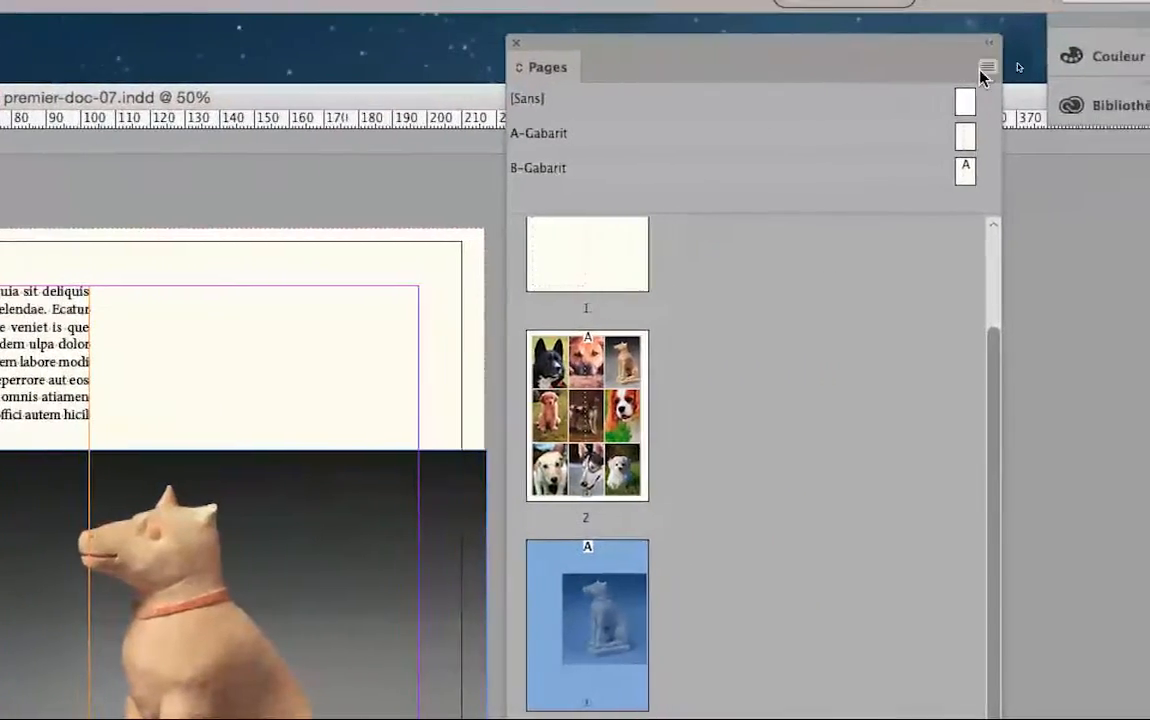
# Create a new one-page A4 master with prefix C and name Gabarit, based on A-Gabarit
pyautogui.click(985, 70)
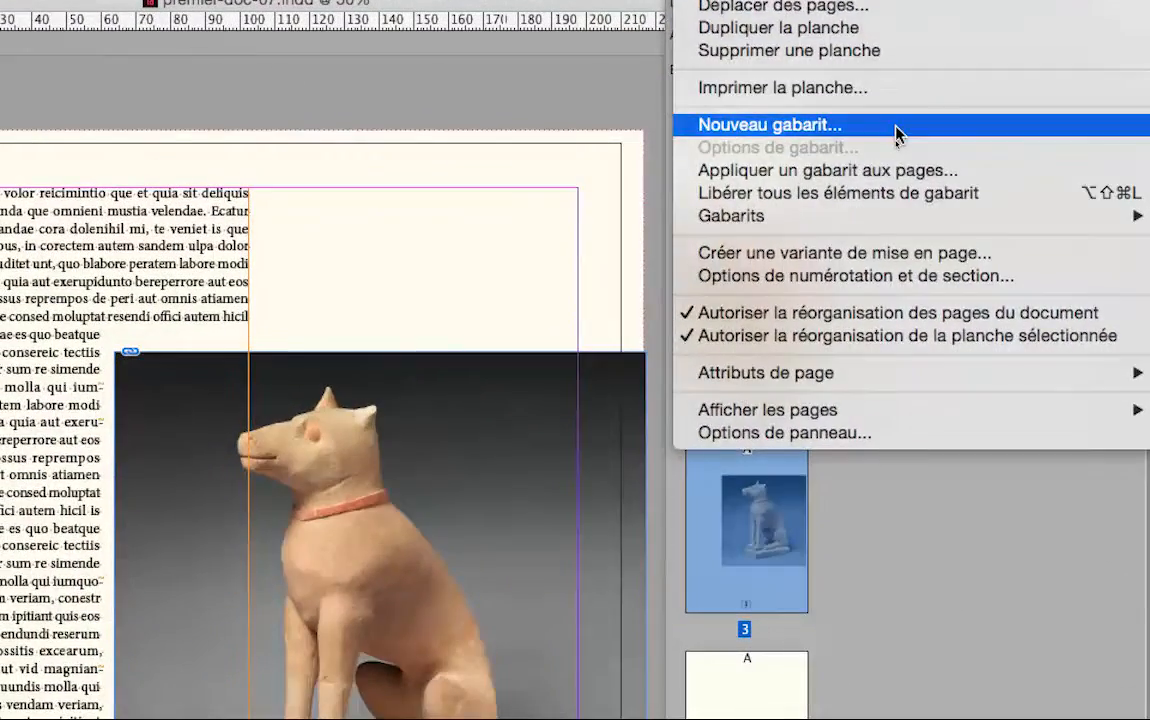
pyautogui.click(896, 163)
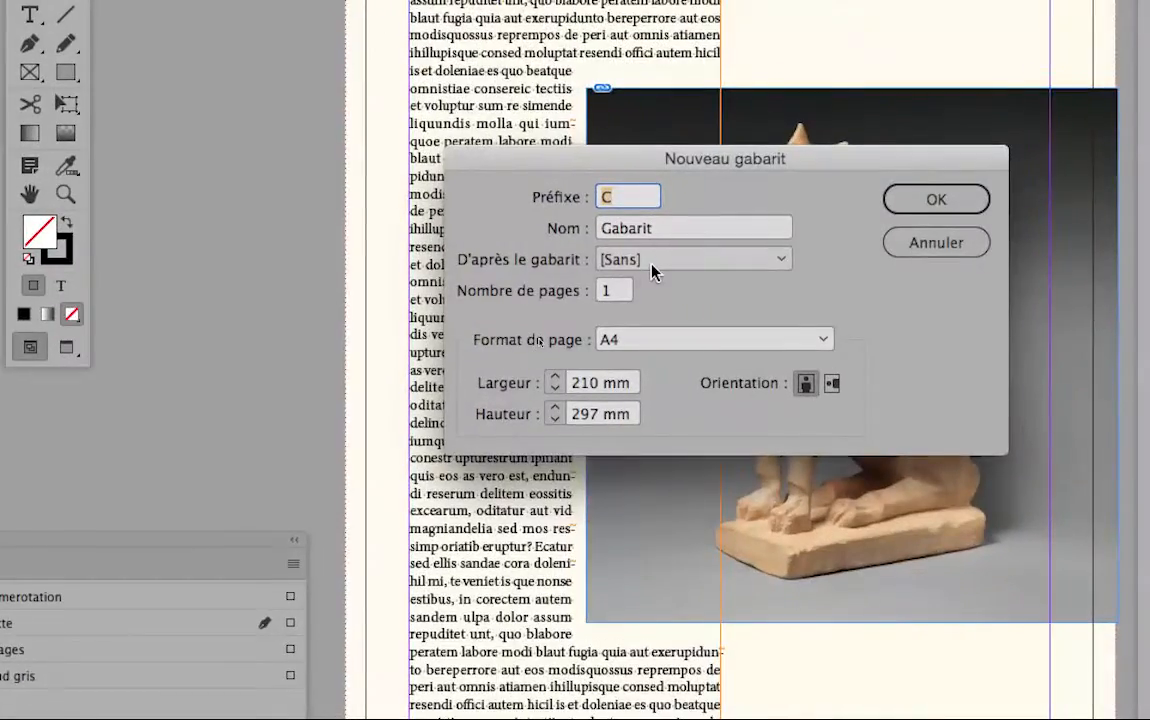
pyautogui.click(648, 268)
pyautogui.click(668, 320)
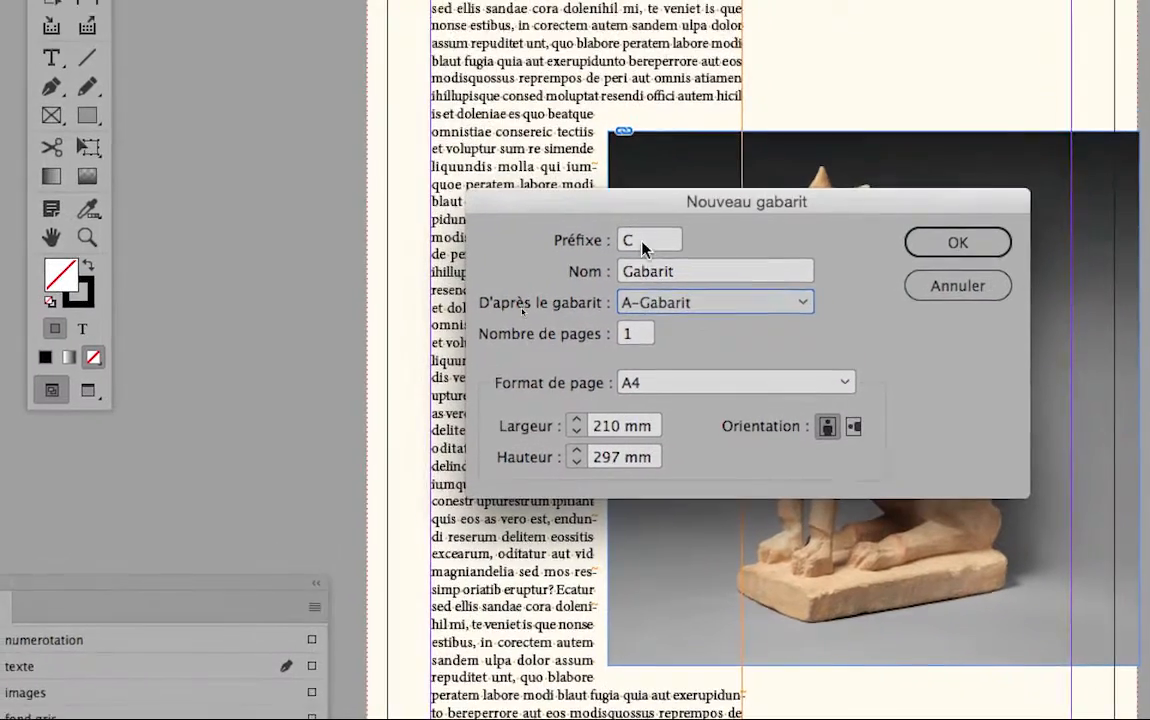
pyautogui.moveTo(607, 197); pyautogui.dragTo(583, 197)
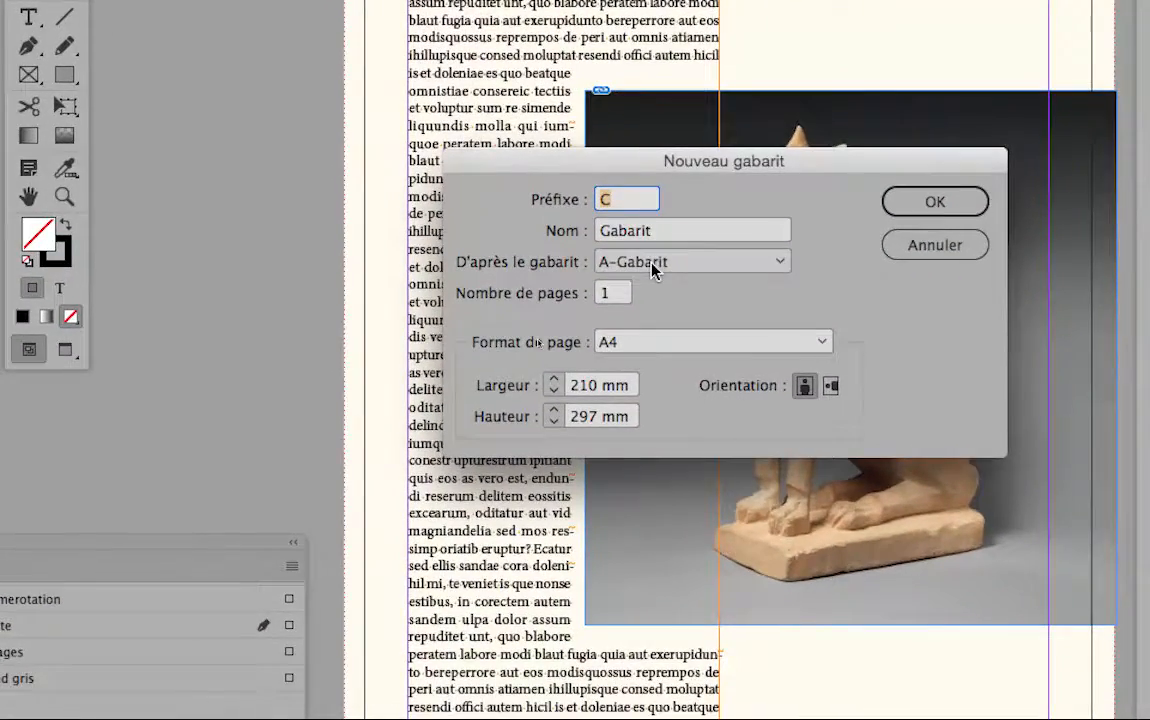
pyautogui.click(942, 214)
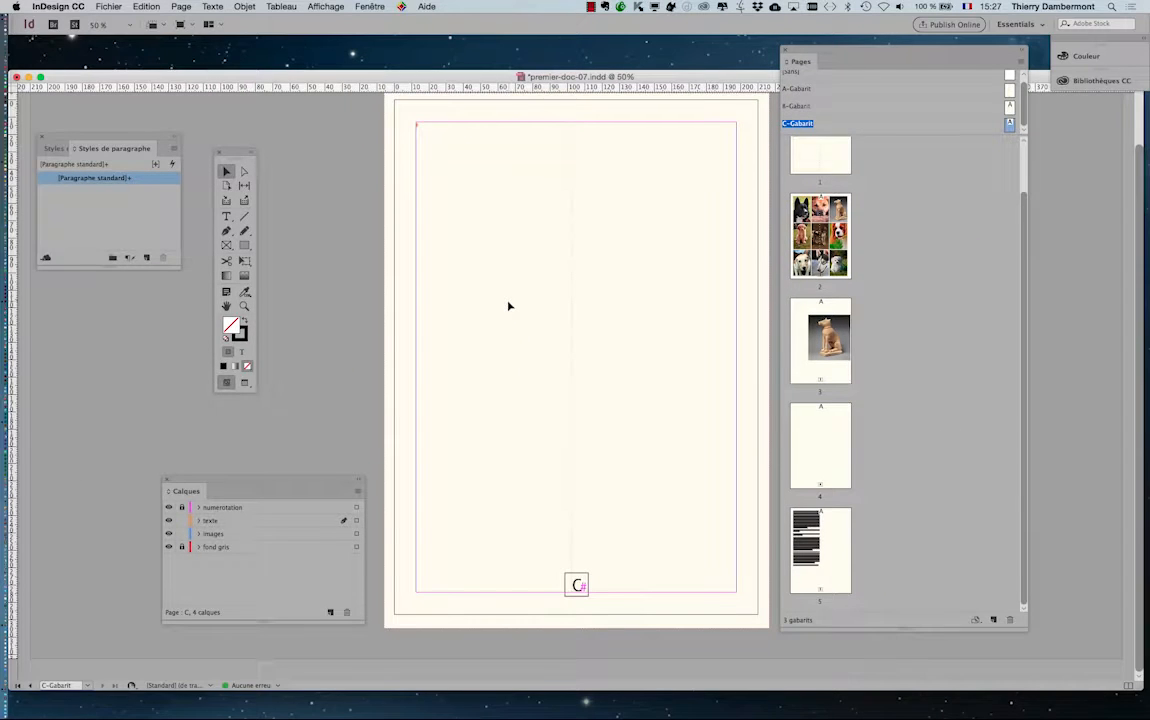
# Replace the half-width text frame on the C-Gabarit master with a new text frame filling the page margins
pyautogui.click(513, 328)
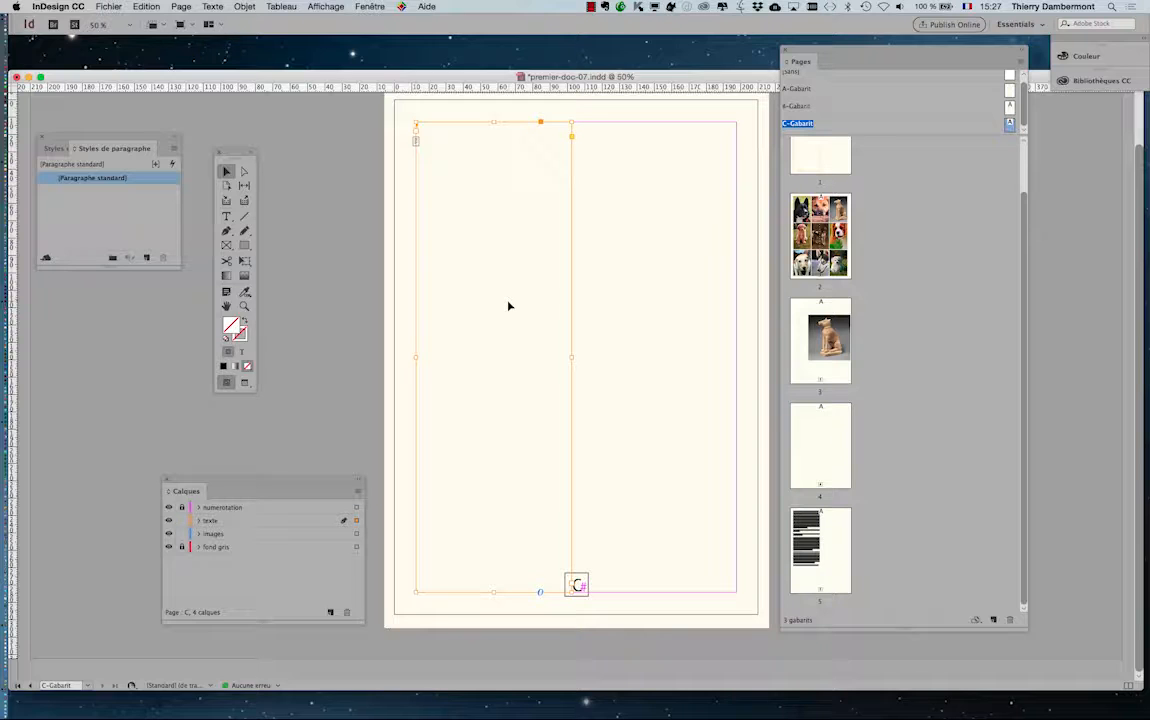
pyautogui.press('Delete')
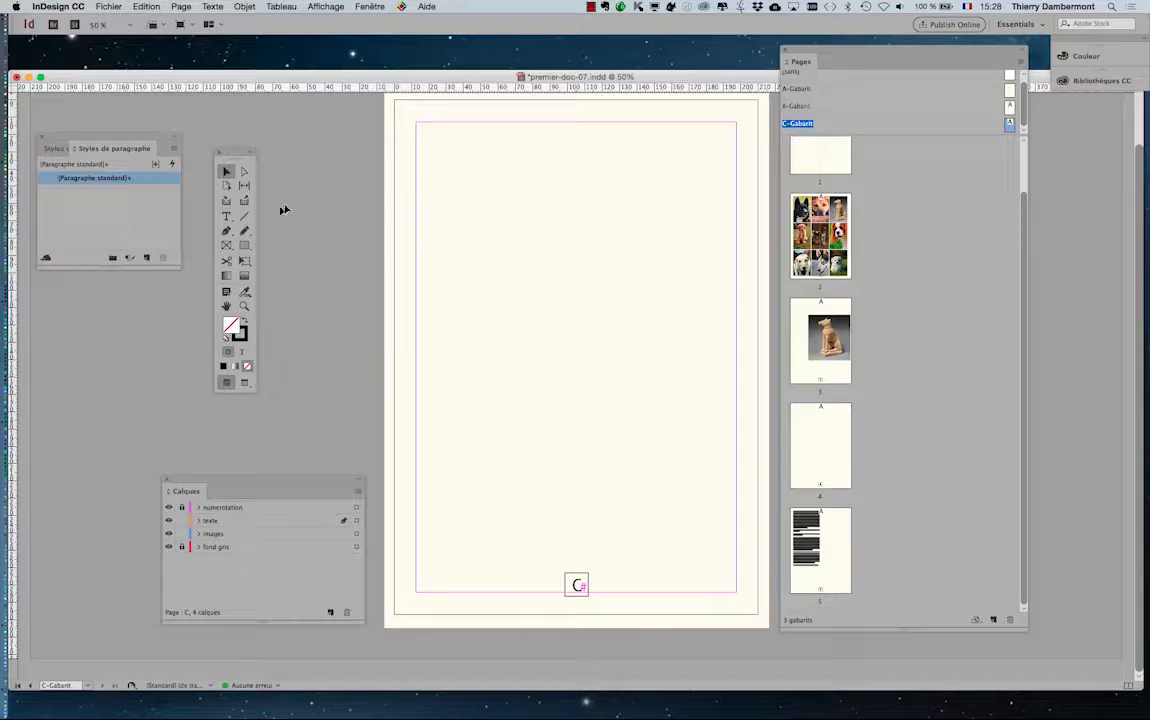
pyautogui.click(226, 216)
pyautogui.moveTo(421, 128); pyautogui.dragTo(736, 591)
pyautogui.click(226, 172)
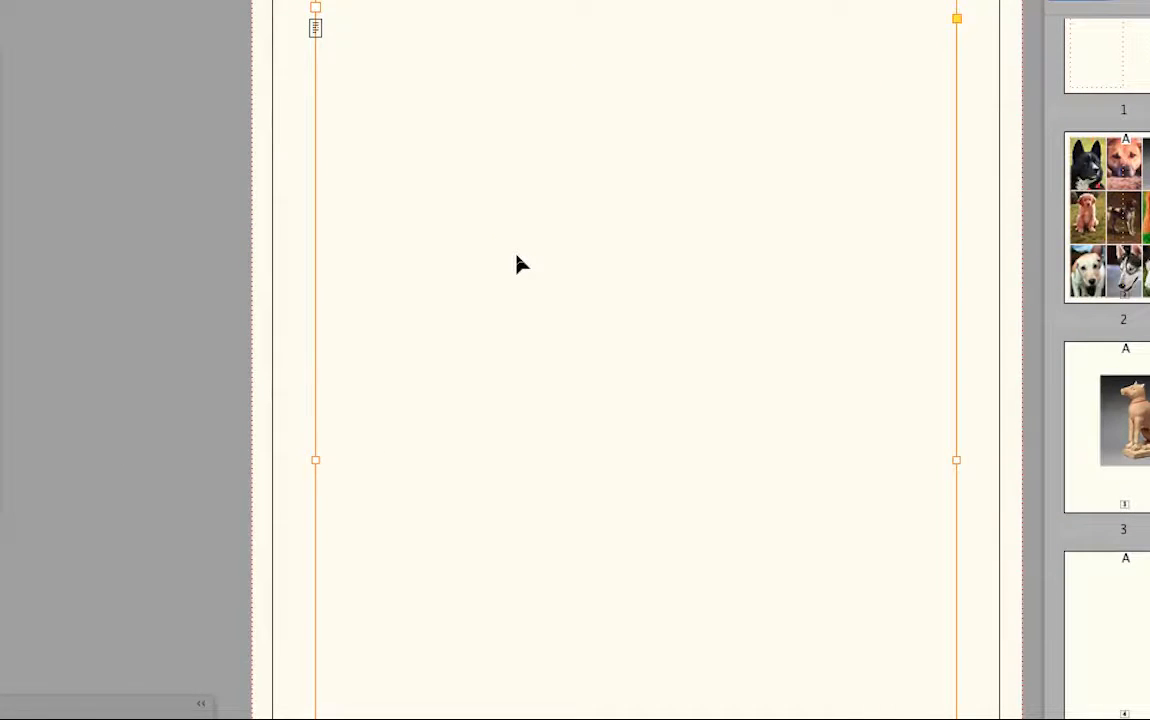
pyautogui.hotkey('ctrl', '-')
pyautogui.hotkey('ctrl', '-')
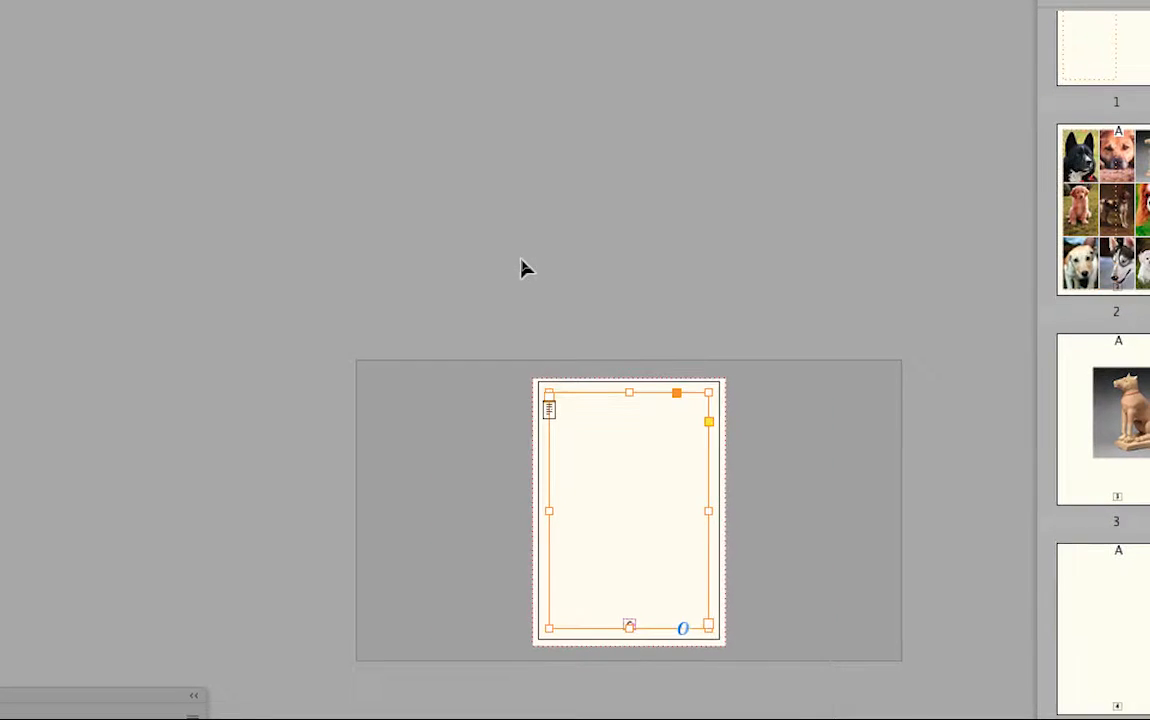
pyautogui.hotkey('ctrl', '=')
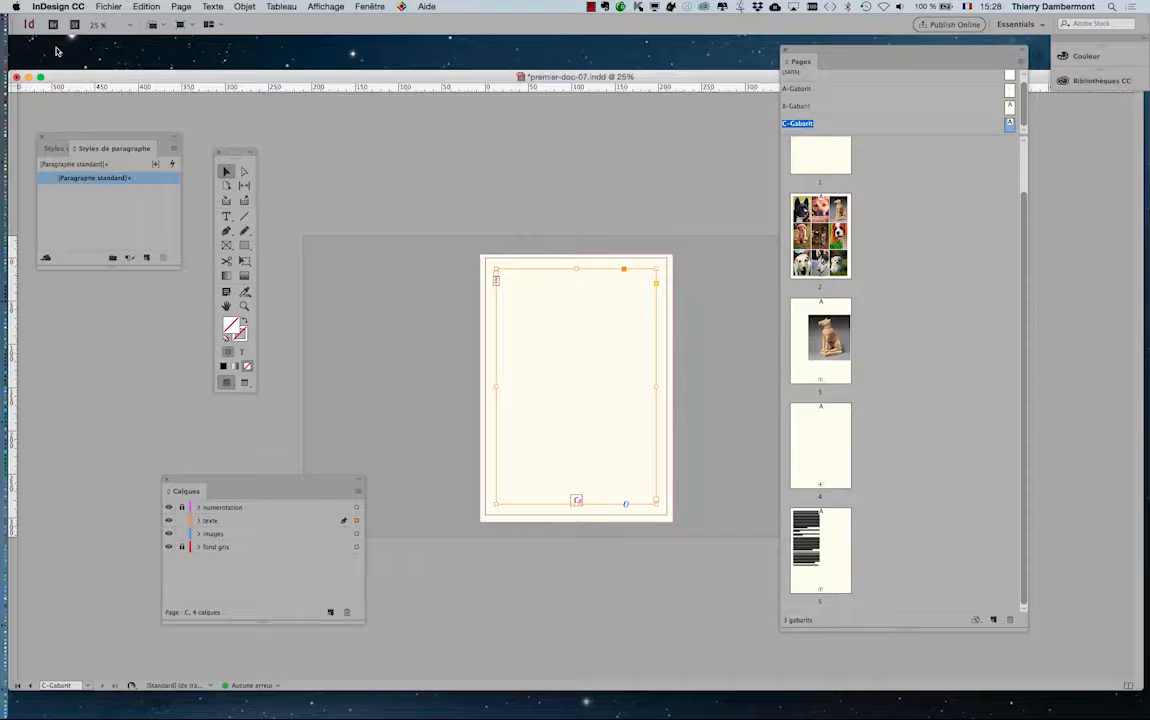
pyautogui.click(226, 216)
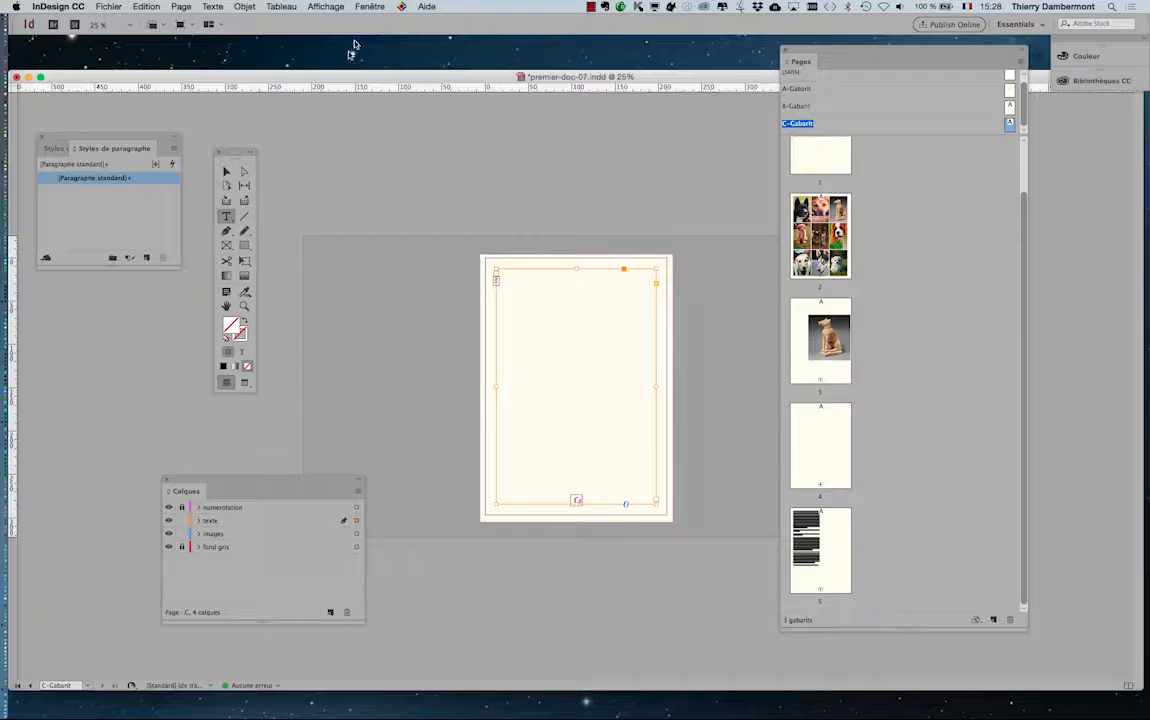
pyautogui.click(226, 171)
pyautogui.click(446, 250)
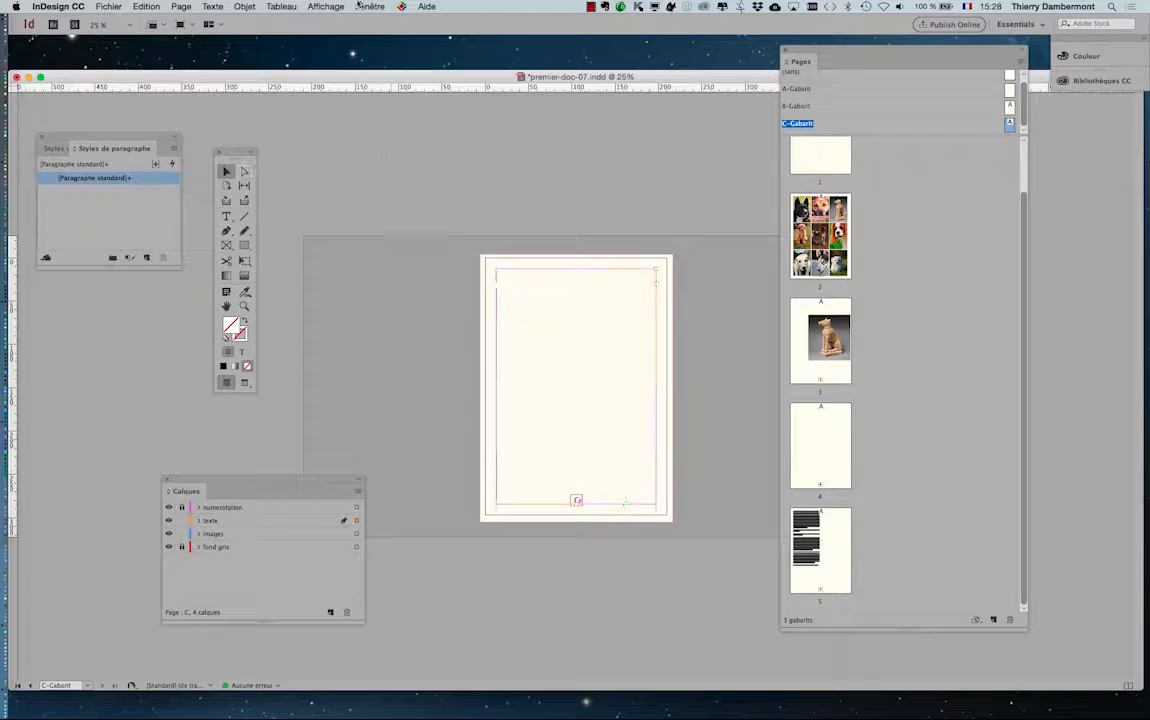
# Reset the Essentials workspace, then float the toolbox as a two-column panel over the pasteboard
pyautogui.click(369, 6)
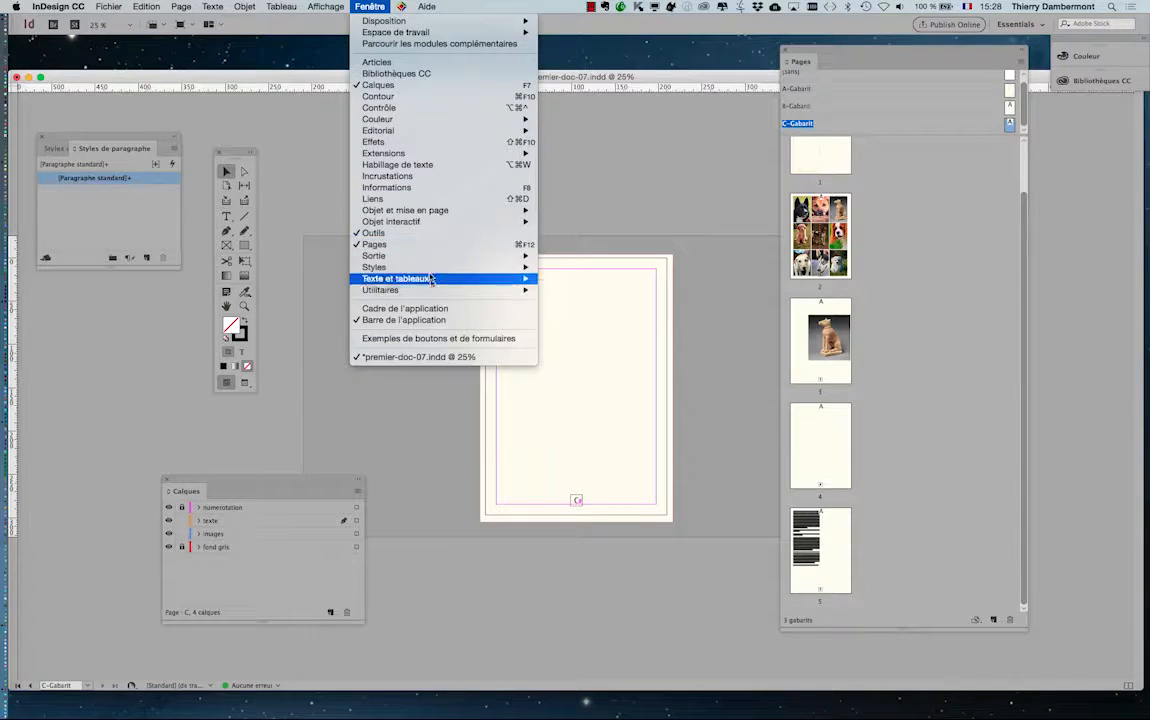
pyautogui.moveTo(440, 32)
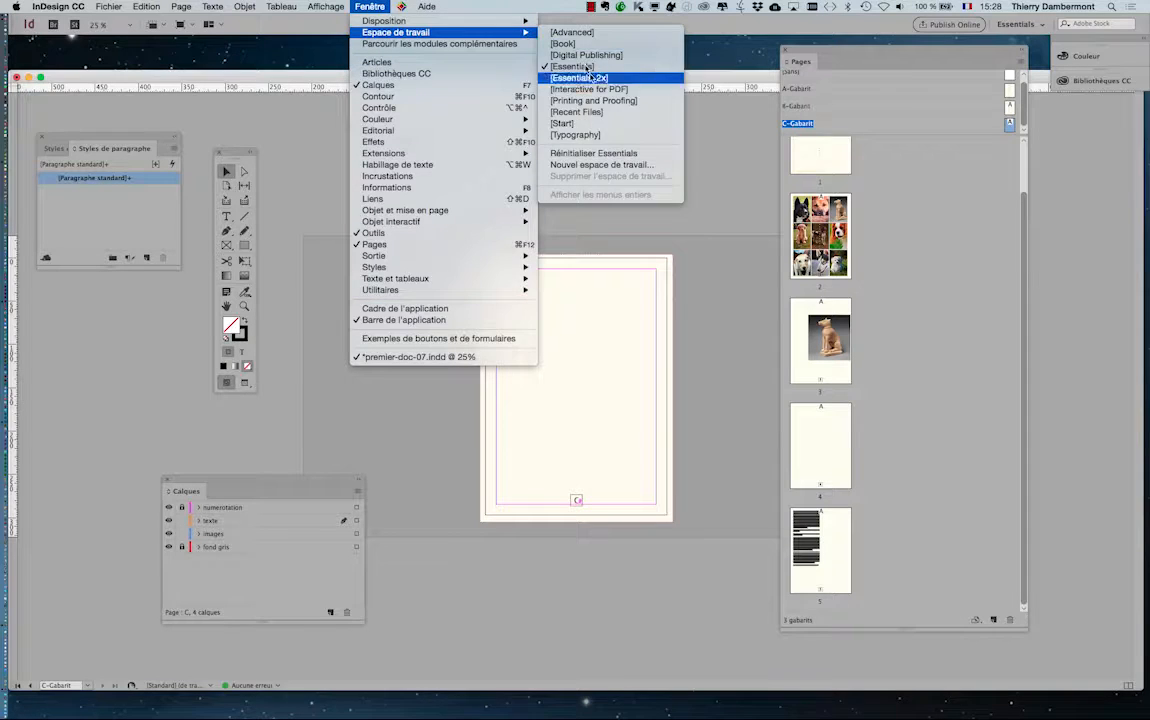
pyautogui.click(607, 155)
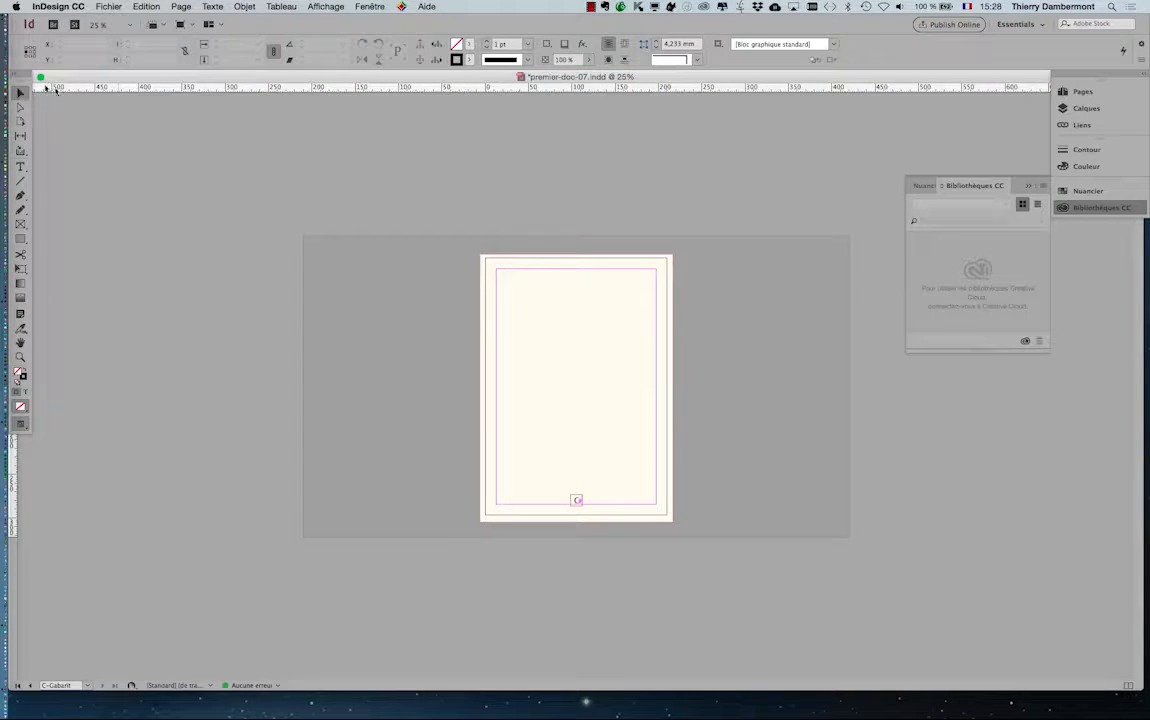
pyautogui.click(16, 76)
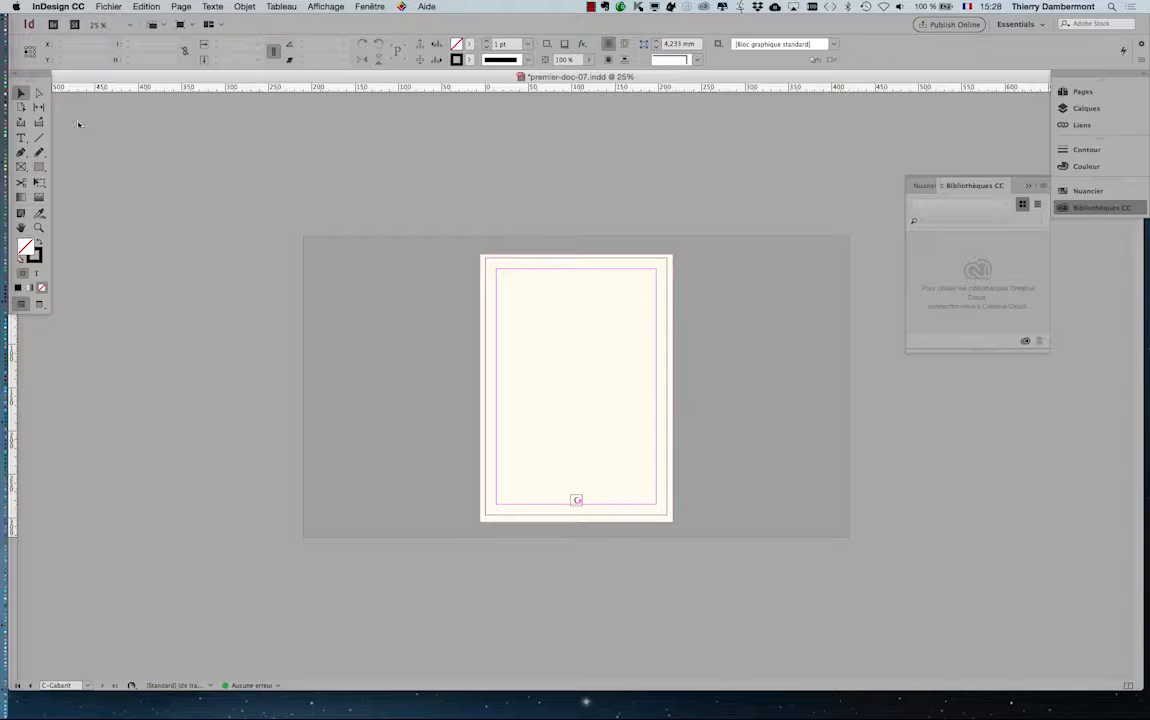
pyautogui.moveTo(38, 72); pyautogui.dragTo(102, 126)
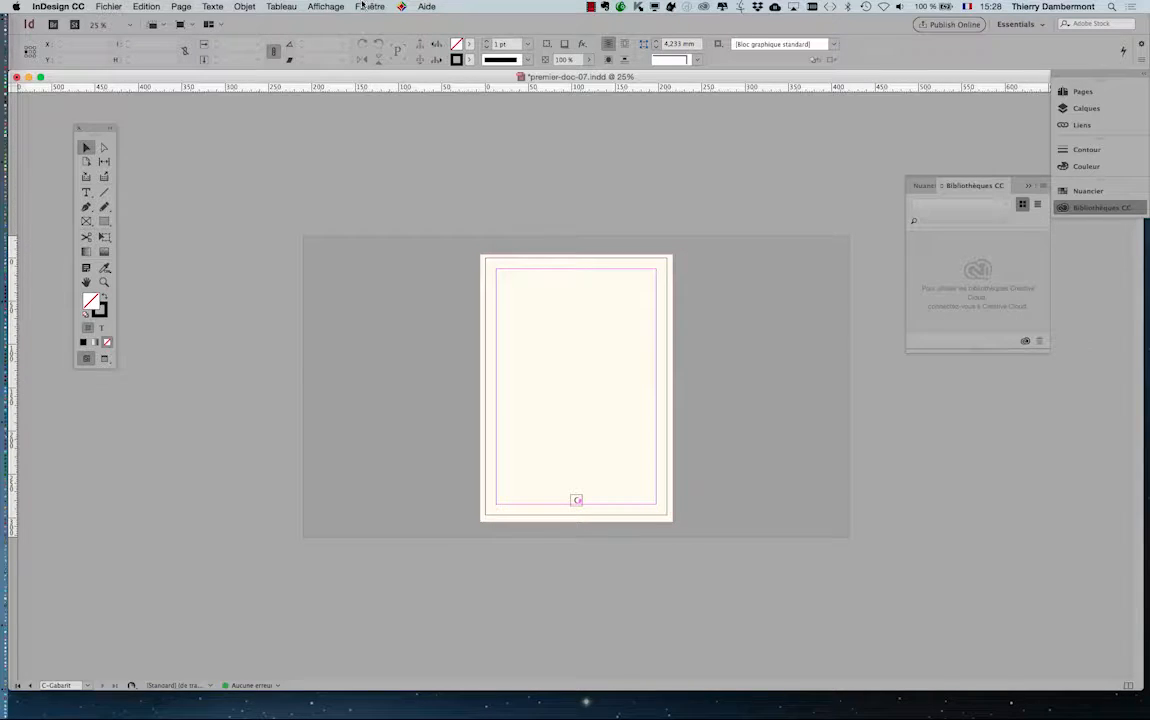
# Set the full-width text frame's width to one third by entering 184,6 mm/3
pyautogui.click(590, 341)
pyautogui.press('super+equal')
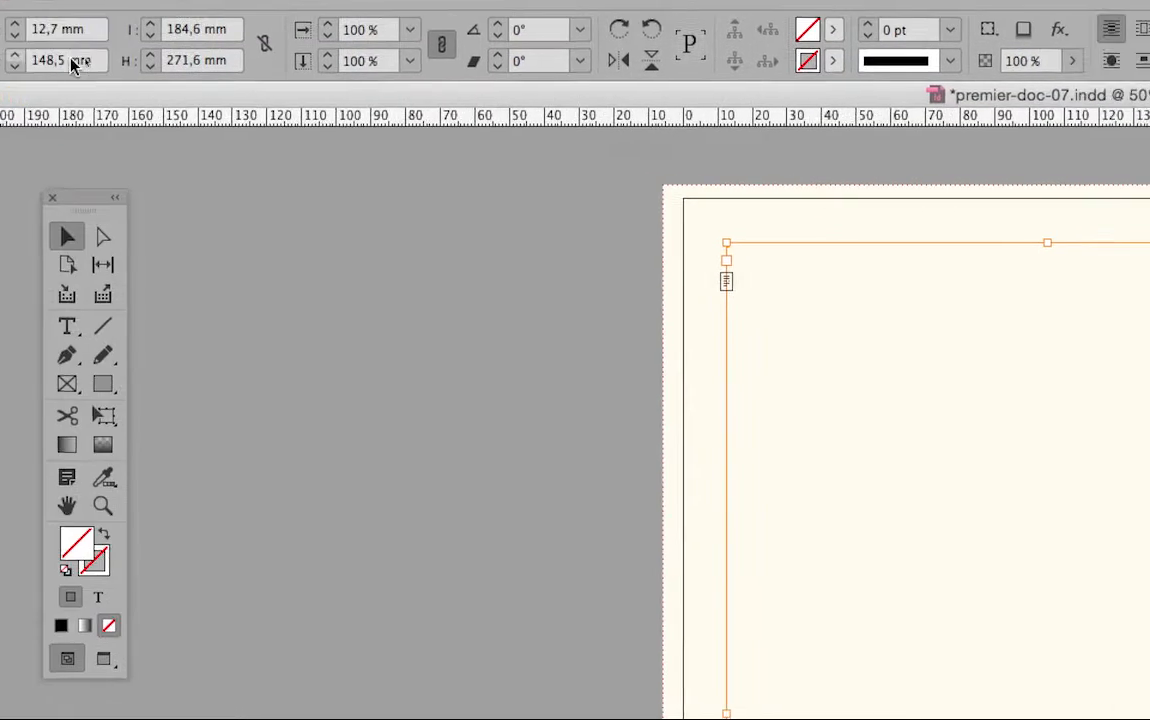
pyautogui.click(124, 48)
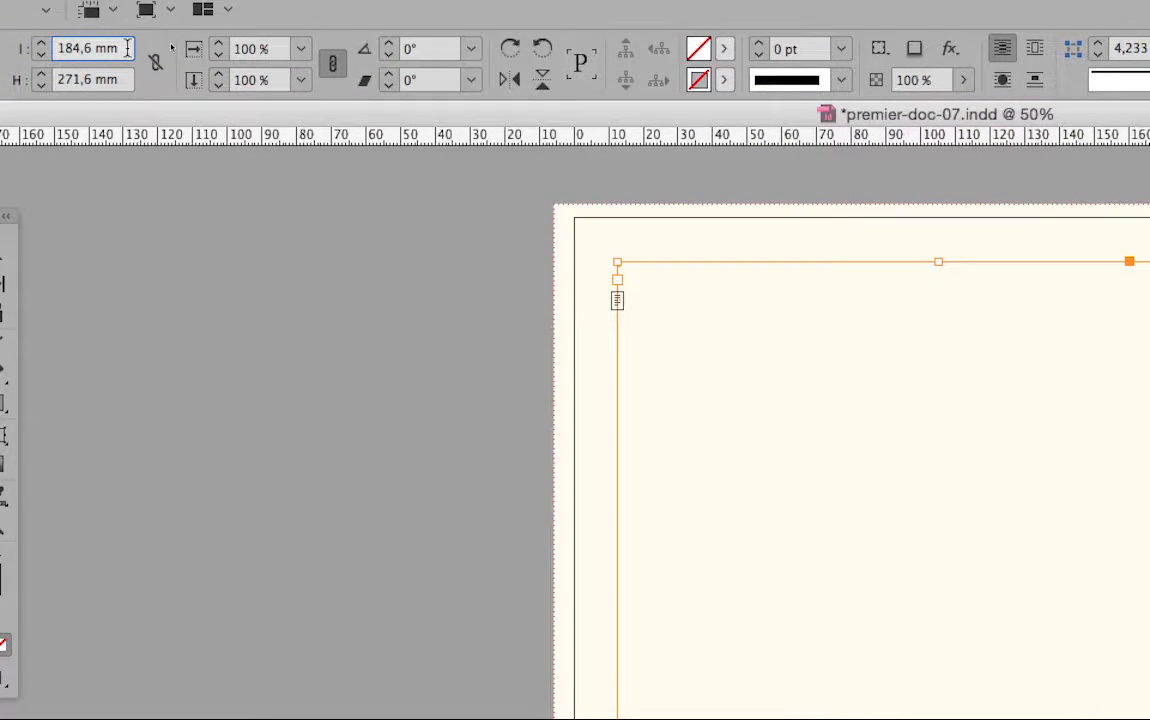
pyautogui.write('/2')
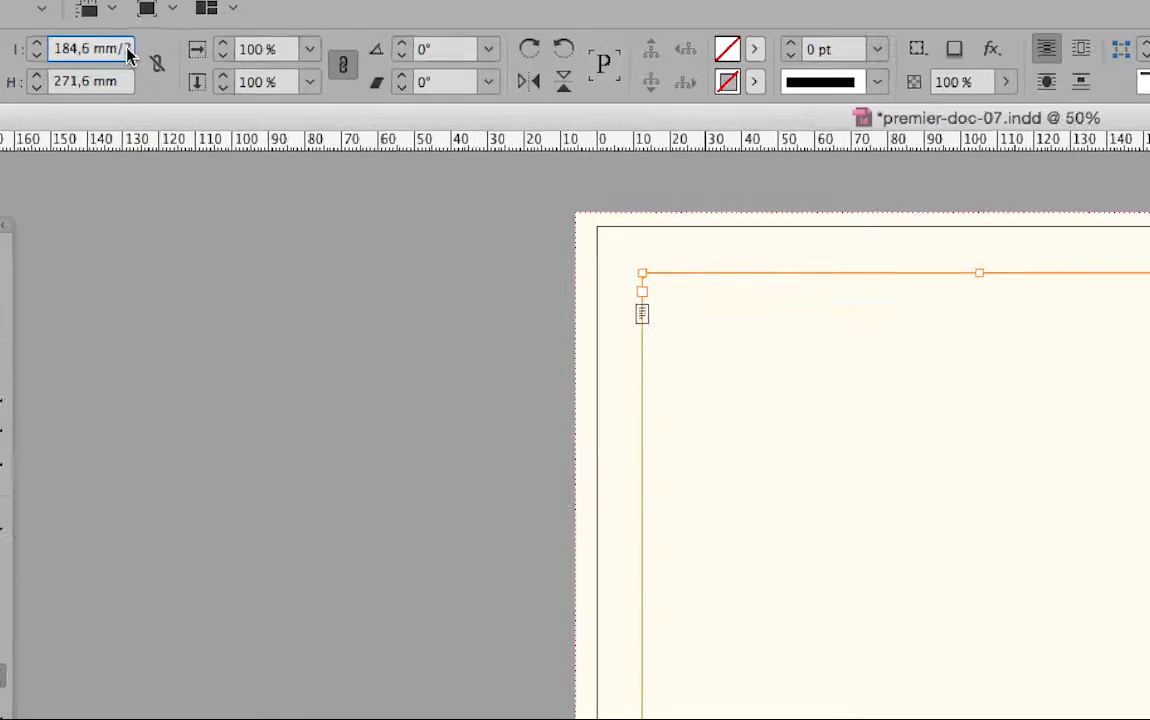
pyautogui.press('BackSpace')
pyautogui.write('3')
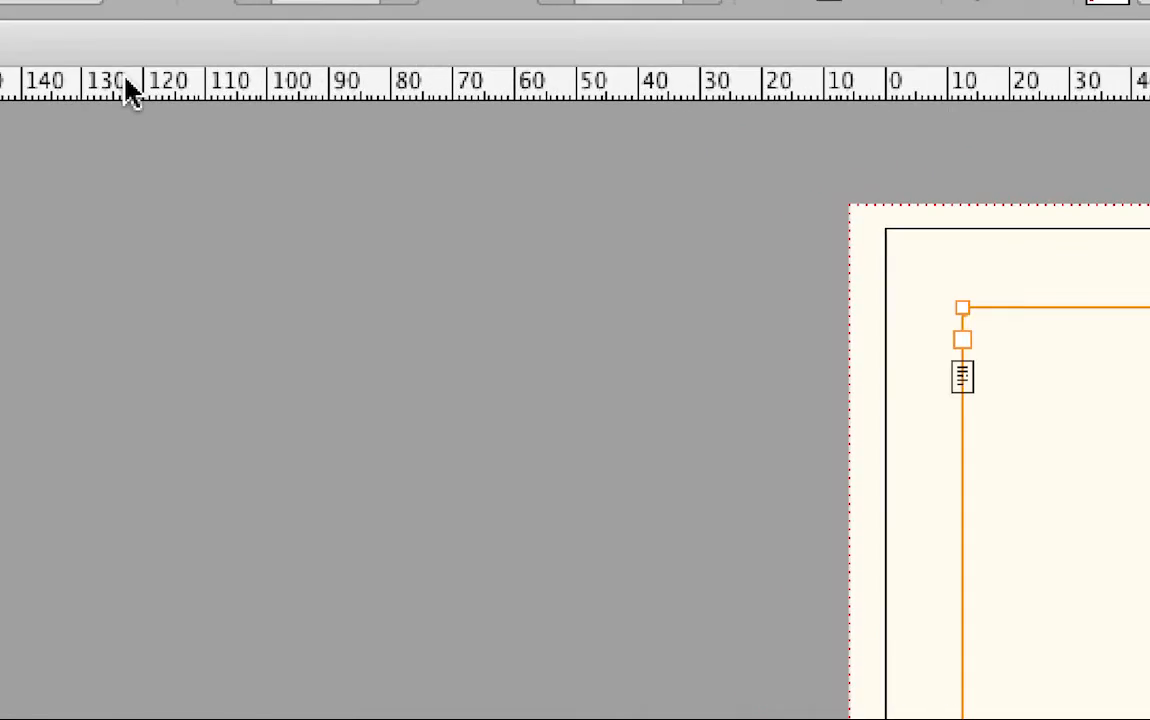
pyautogui.press('Tab')
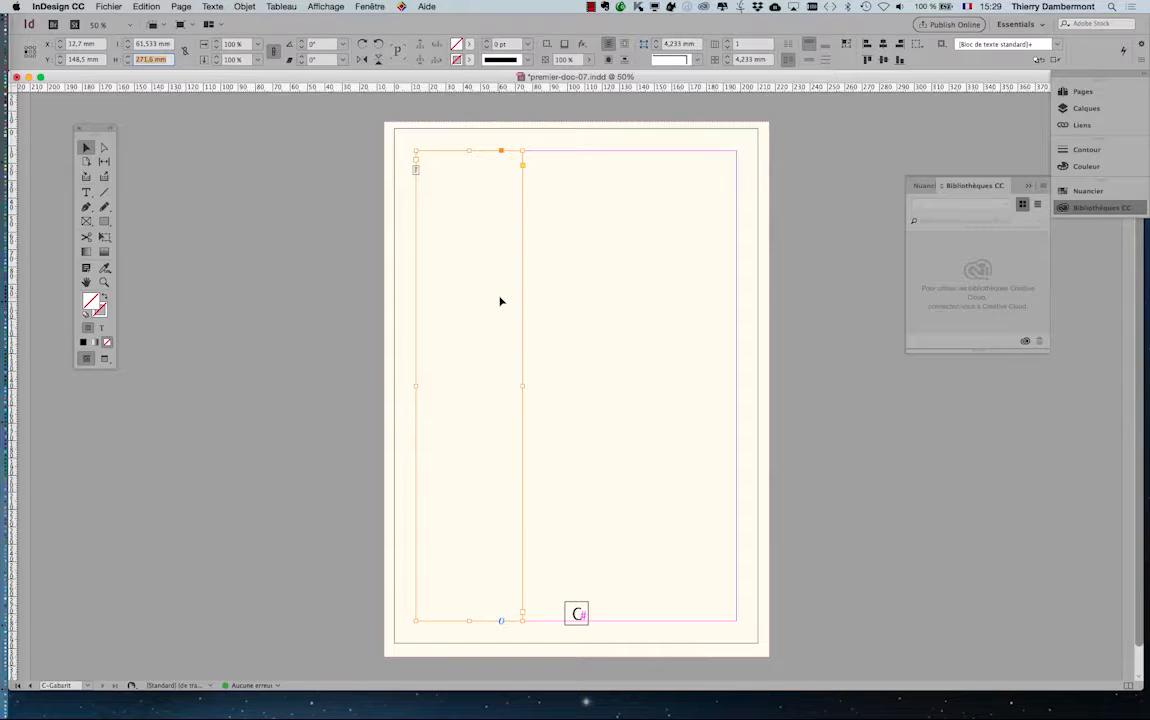
pyautogui.press('Return')
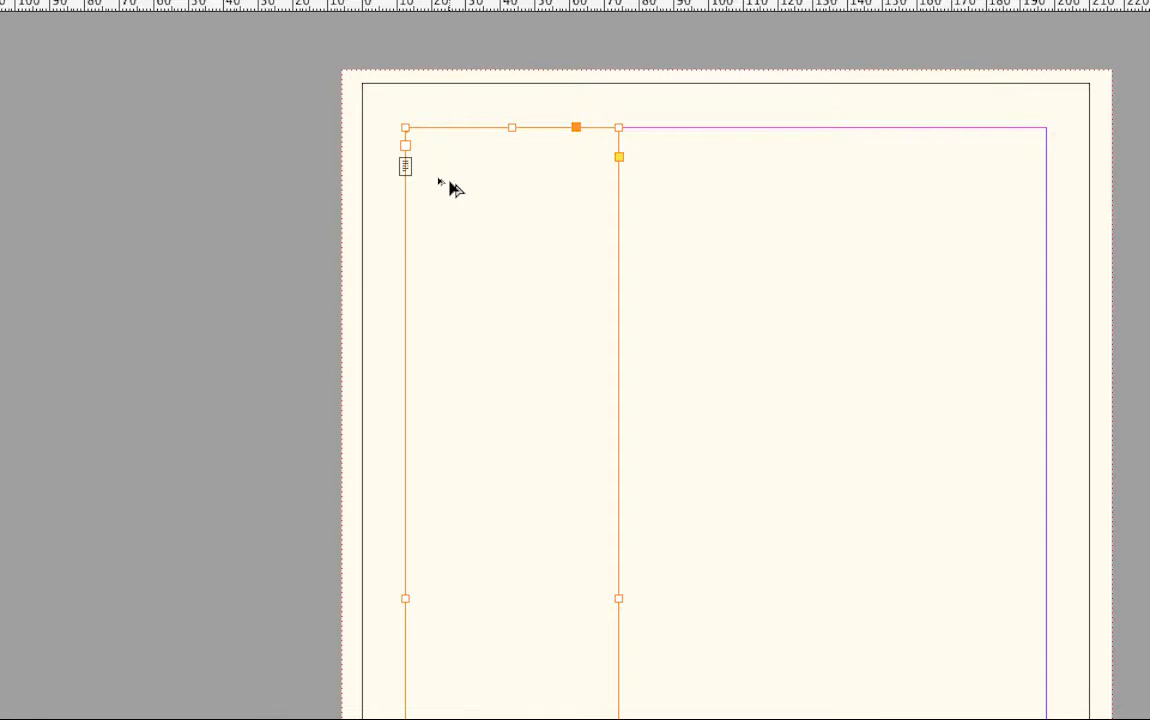
# Duplicate the narrow text frame twice, placing the copies edge to edge so three equal columns fill the margins
pyautogui.moveTo(451, 184); pyautogui.dragTo(652, 207)
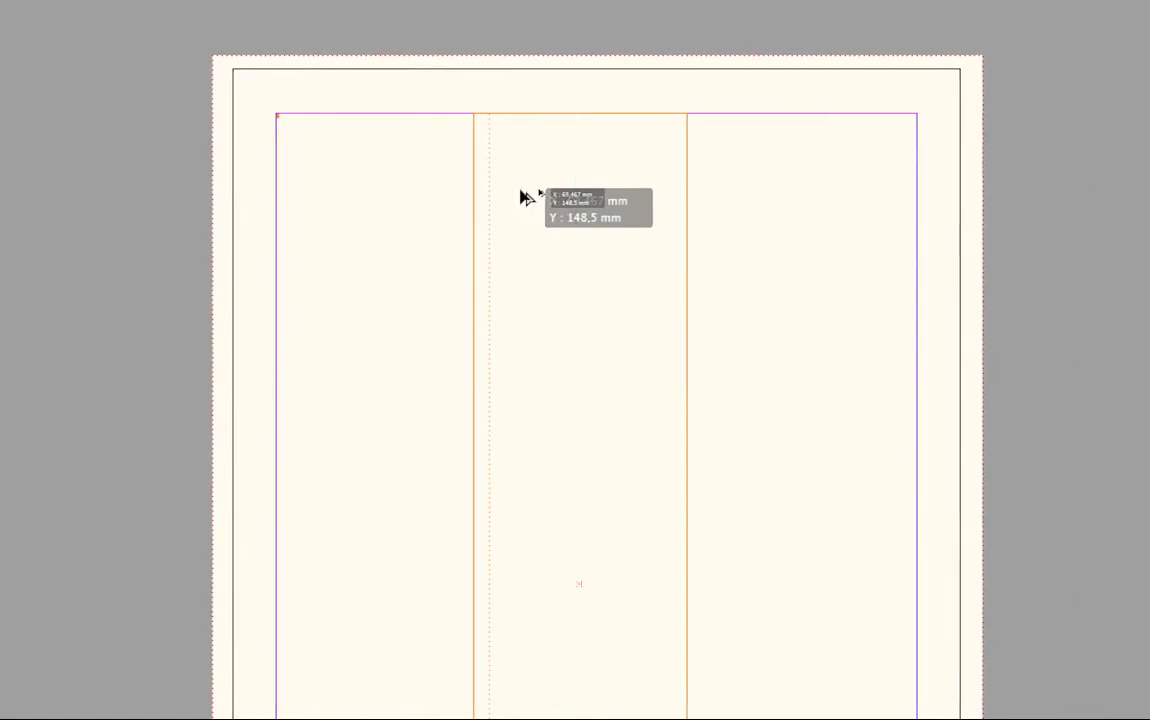
pyautogui.moveTo(527, 197); pyautogui.dragTo(533, 196)
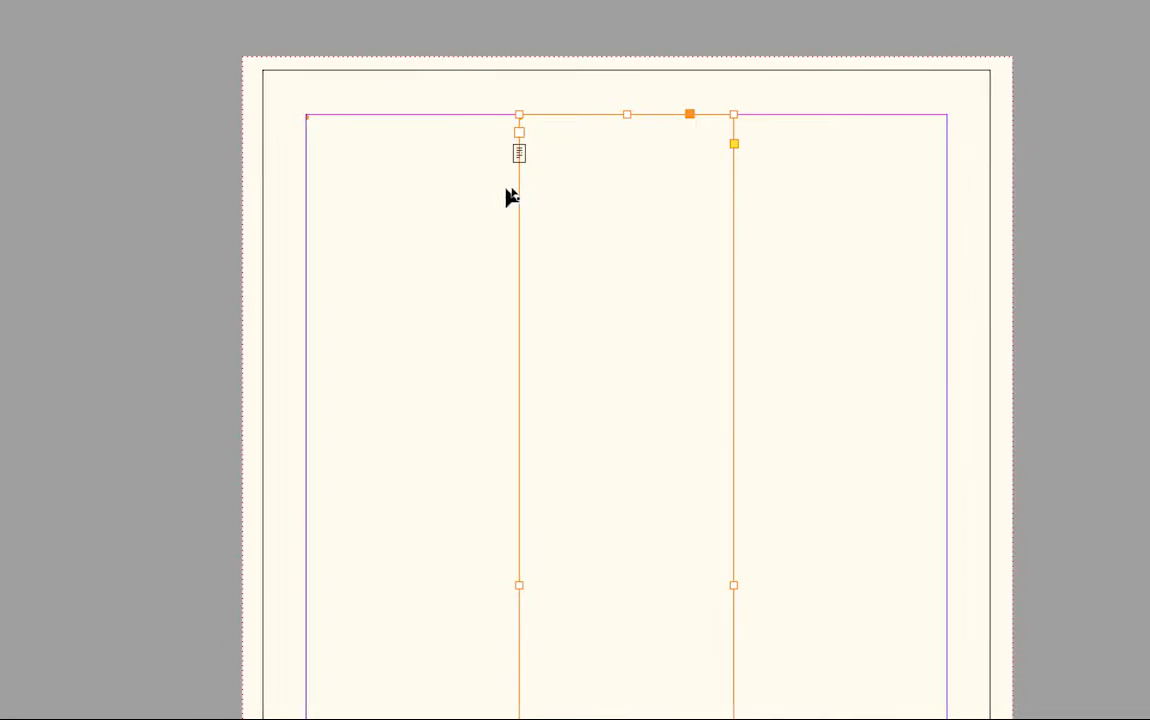
pyautogui.hotkey('ctrl', 'z')
pyautogui.hotkey('ctrl', 'shift', 'z')
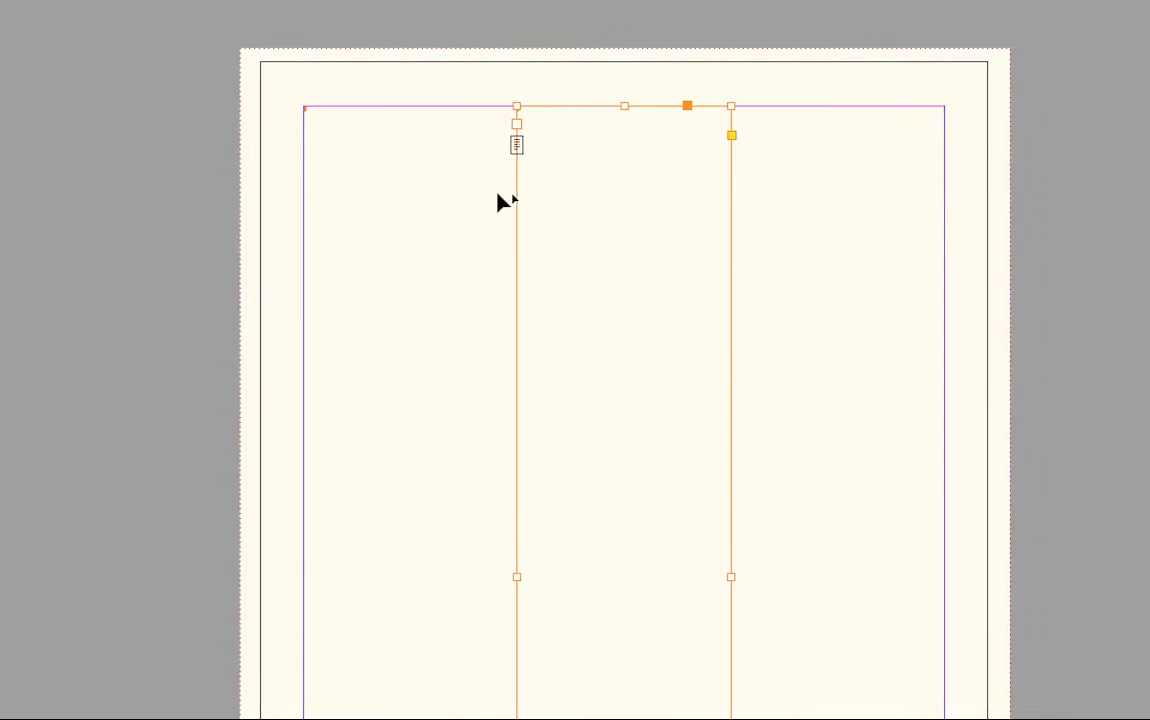
pyautogui.hotkey('ctrl', 'z')
pyautogui.hotkey('ctrl', 'shift', 'z')
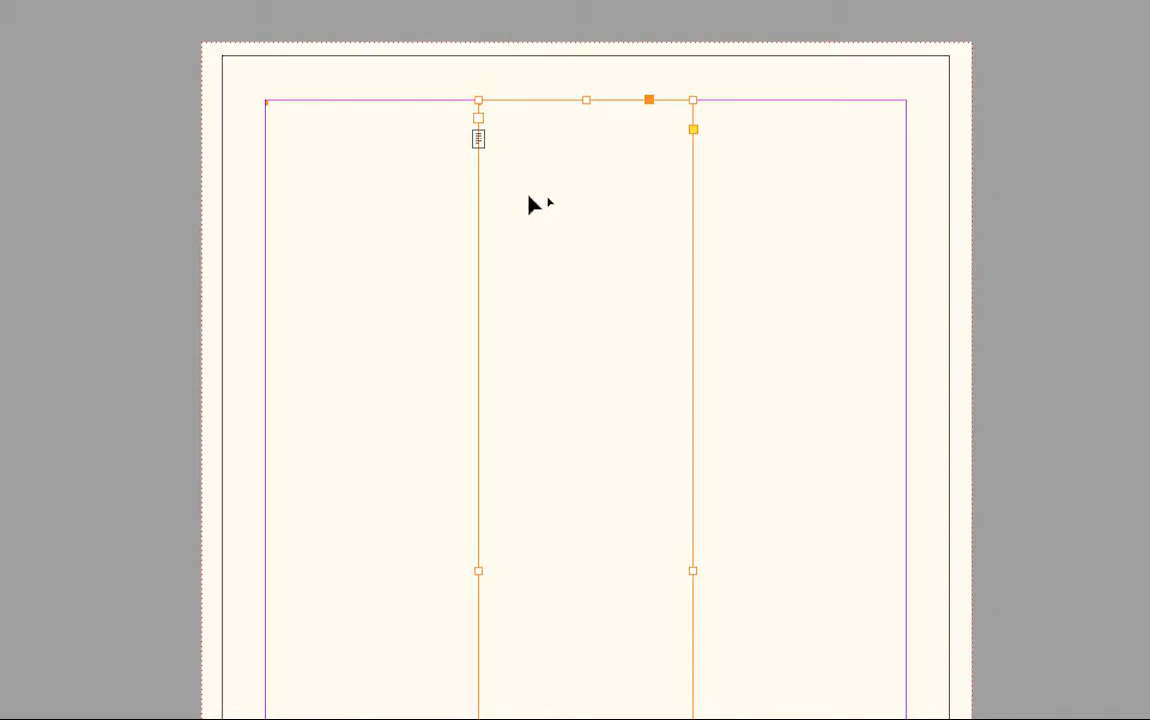
pyautogui.moveTo(526, 198); pyautogui.dragTo(612, 203)
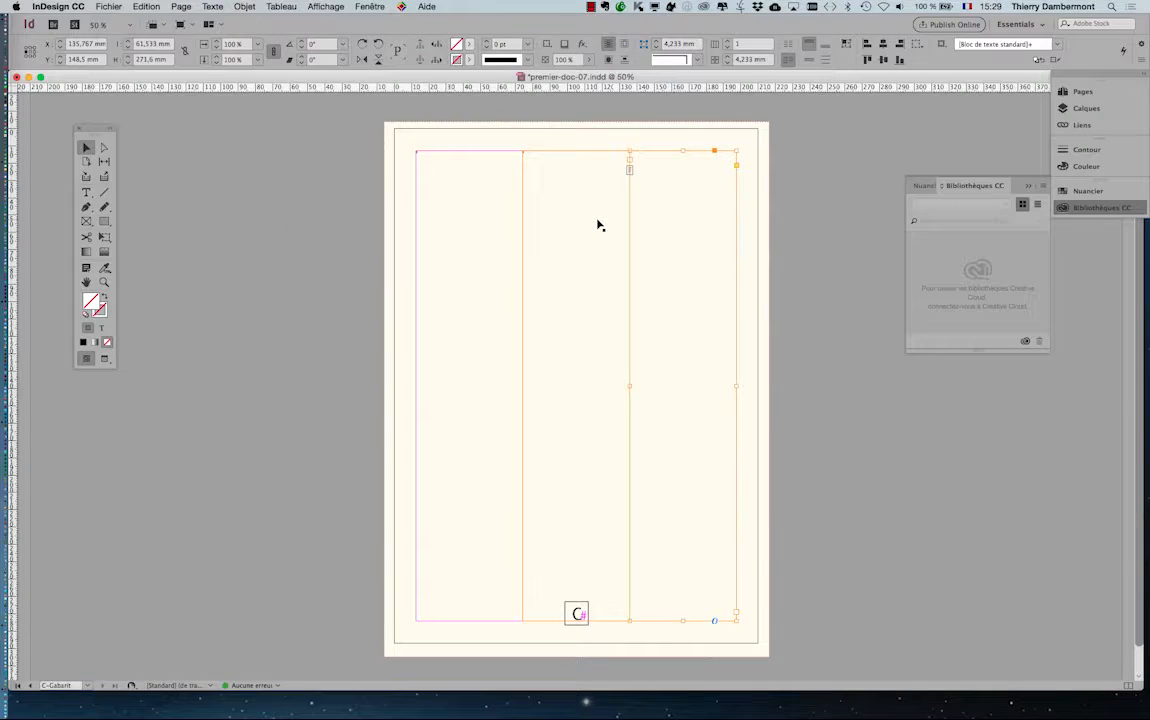
# Thread the three column frames together in order, from the first through the middle to the last
pyautogui.click(596, 225)
pyautogui.click(504, 235)
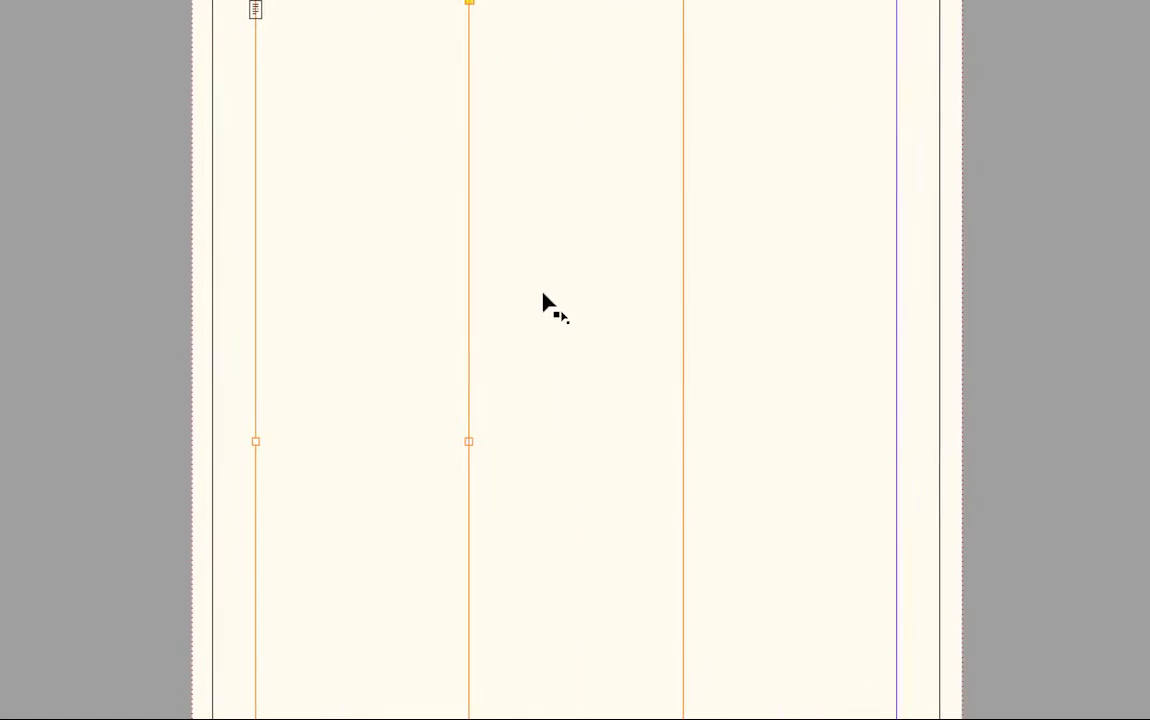
pyautogui.click(613, 384)
pyautogui.click(614, 298)
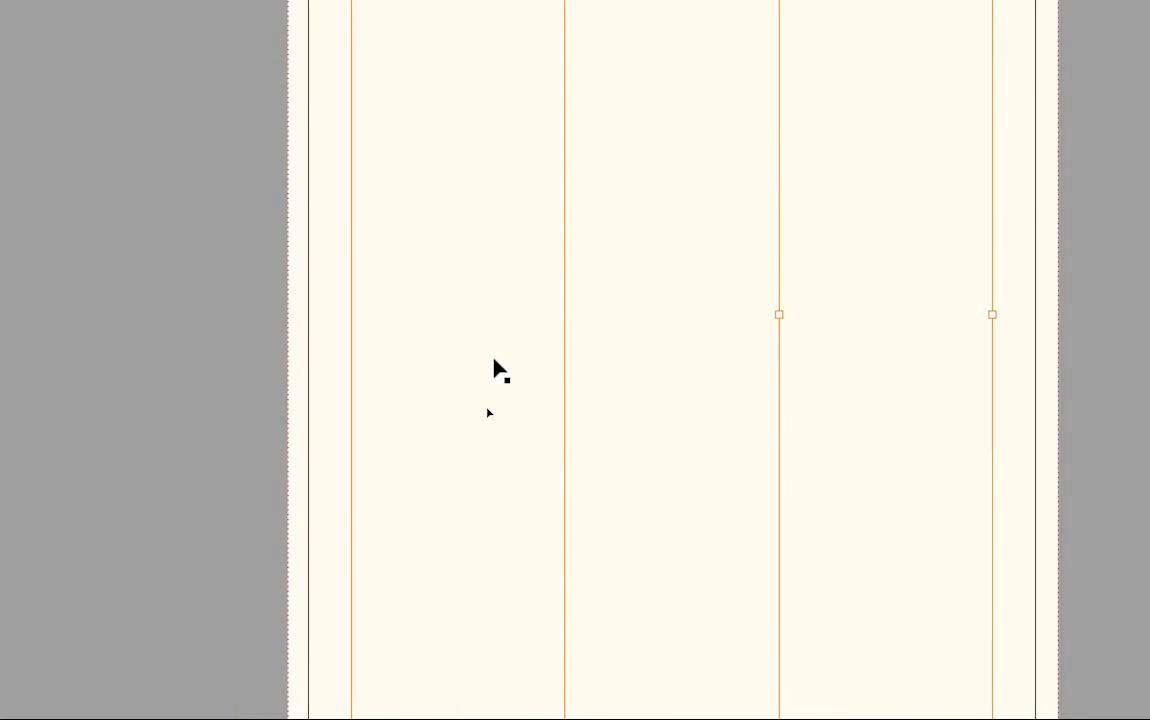
pyautogui.click(265, 492)
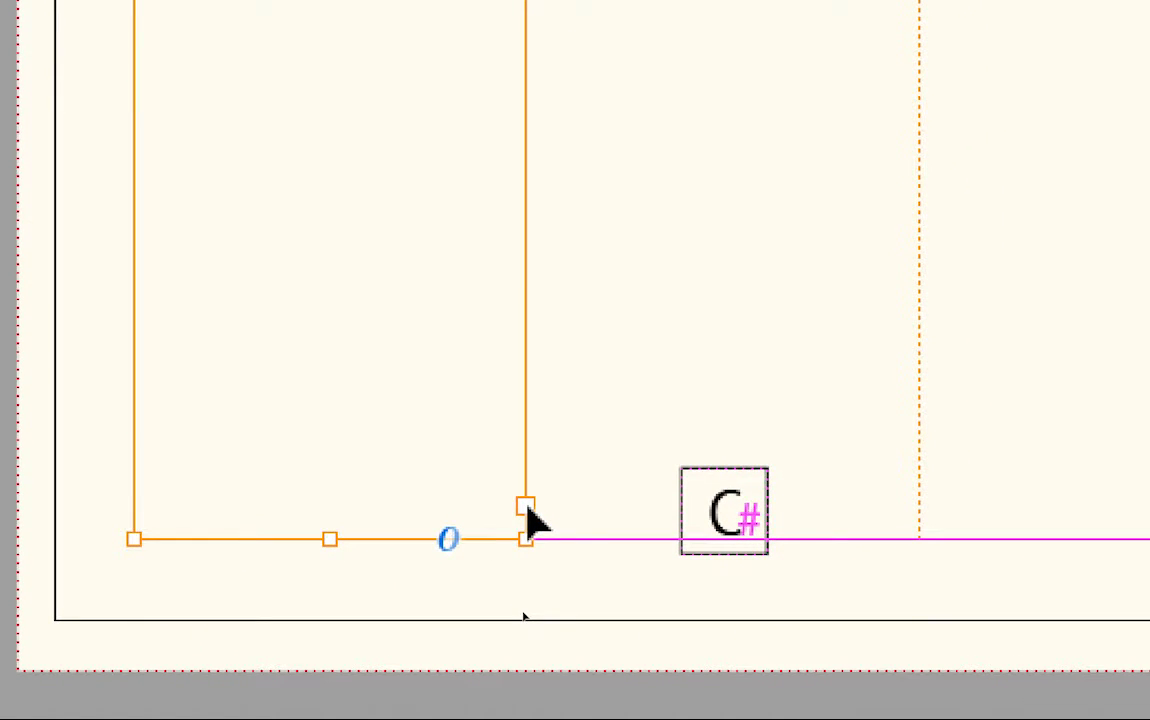
pyautogui.click(527, 507)
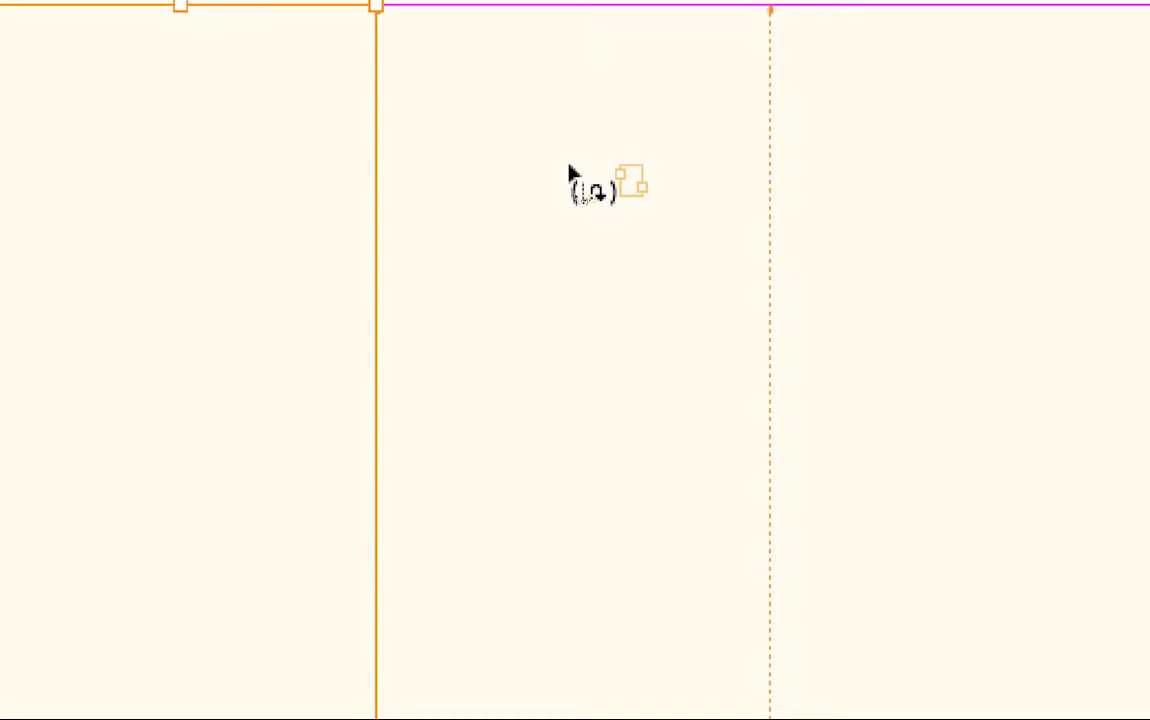
pyautogui.keyDown('alt'); pyautogui.click(570, 166); pyautogui.keyUp('alt')
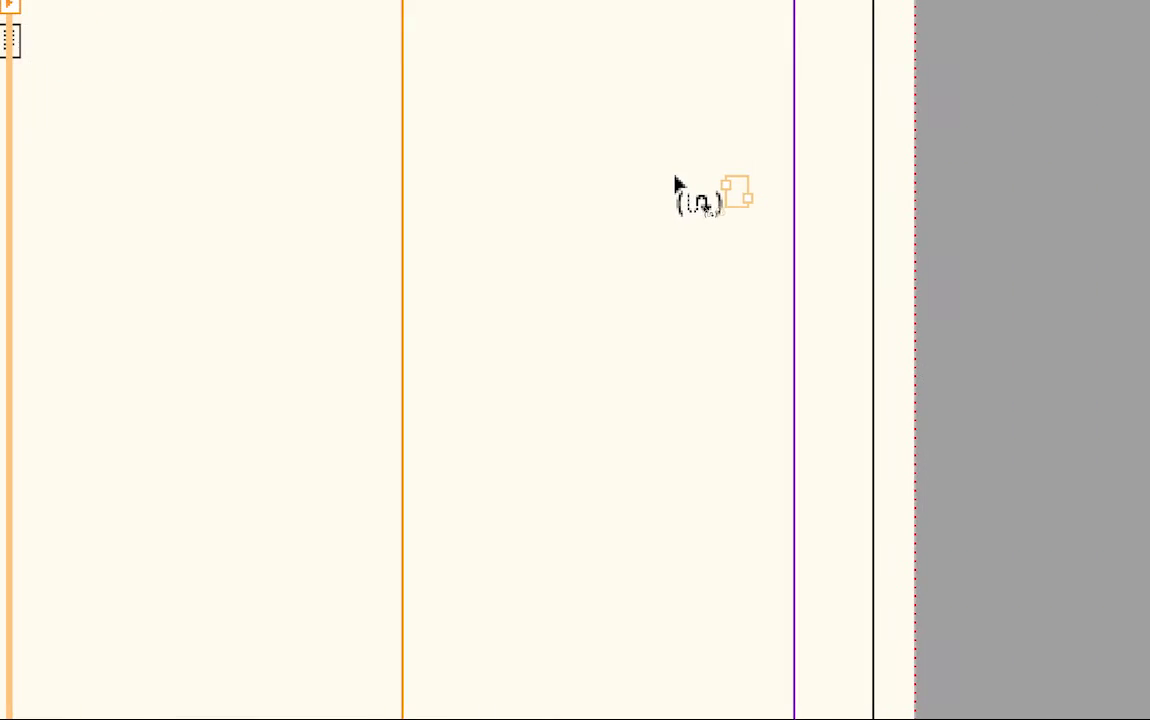
pyautogui.keyDown('alt'); pyautogui.click(676, 185); pyautogui.keyUp('alt')
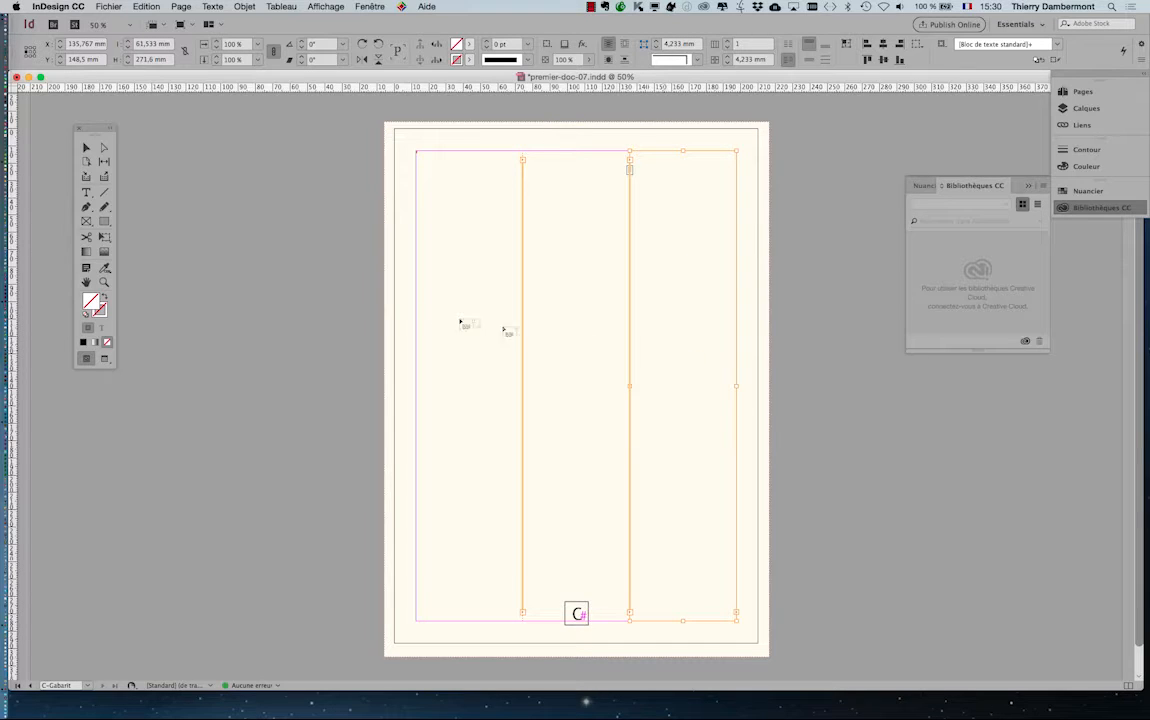
pyautogui.click(80, 152)
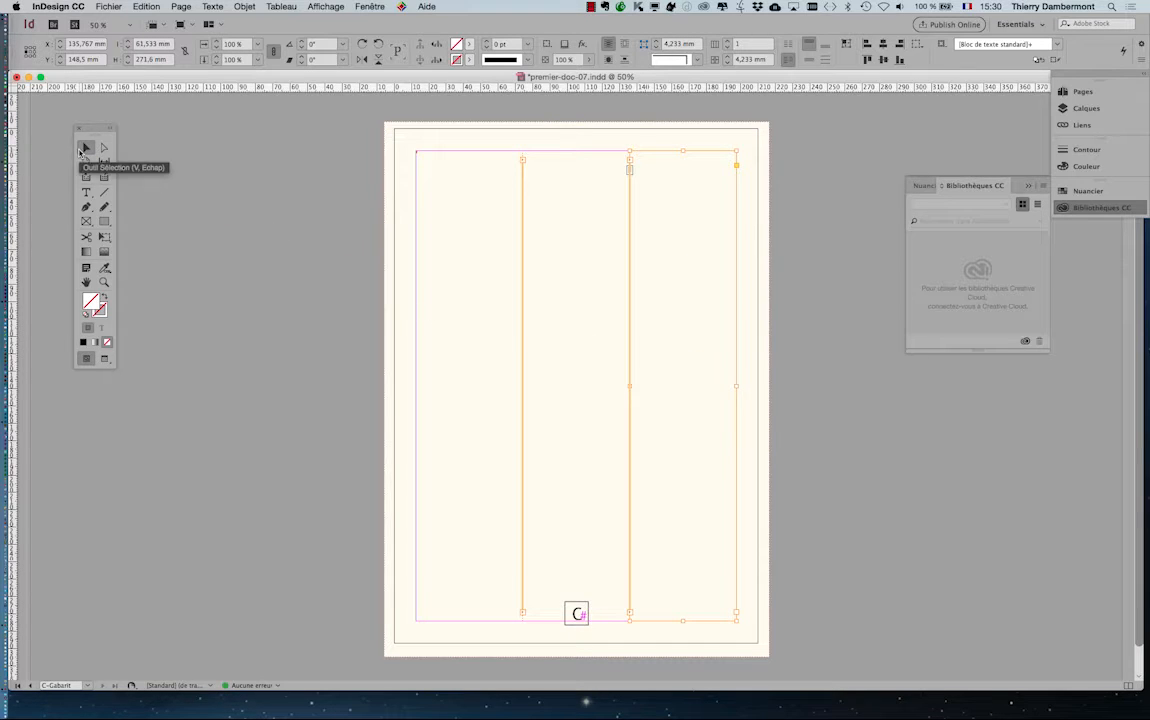
# Test the threading by moving the first and last column frames outward, undo every move, and deselect all frames
pyautogui.moveTo(498, 298); pyautogui.dragTo(407, 301)
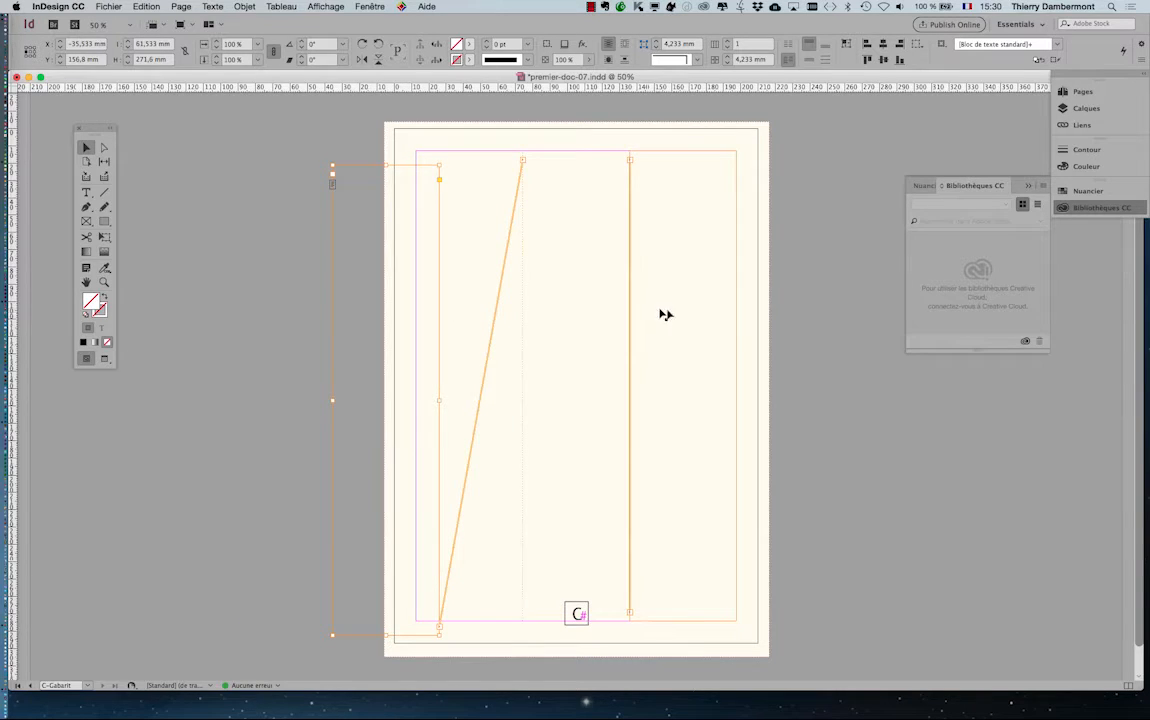
pyautogui.moveTo(665, 314); pyautogui.dragTo(710, 318)
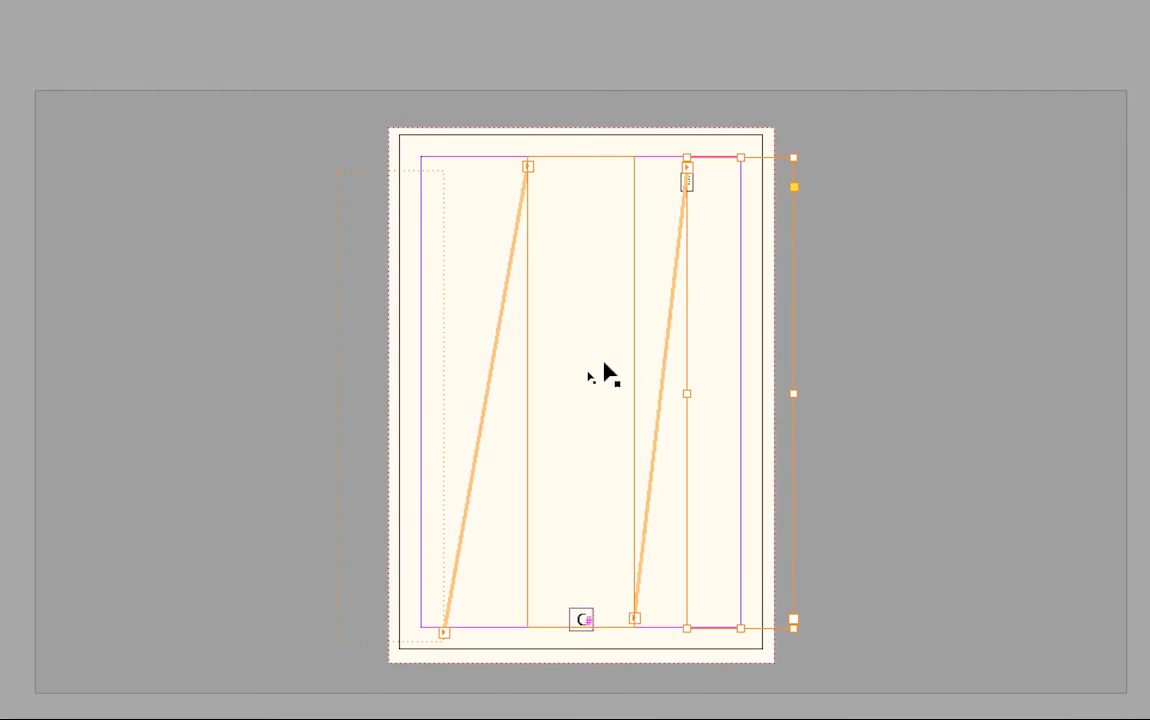
pyautogui.hotkey('ctrl', 'z')
pyautogui.hotkey('ctrl', 'z')
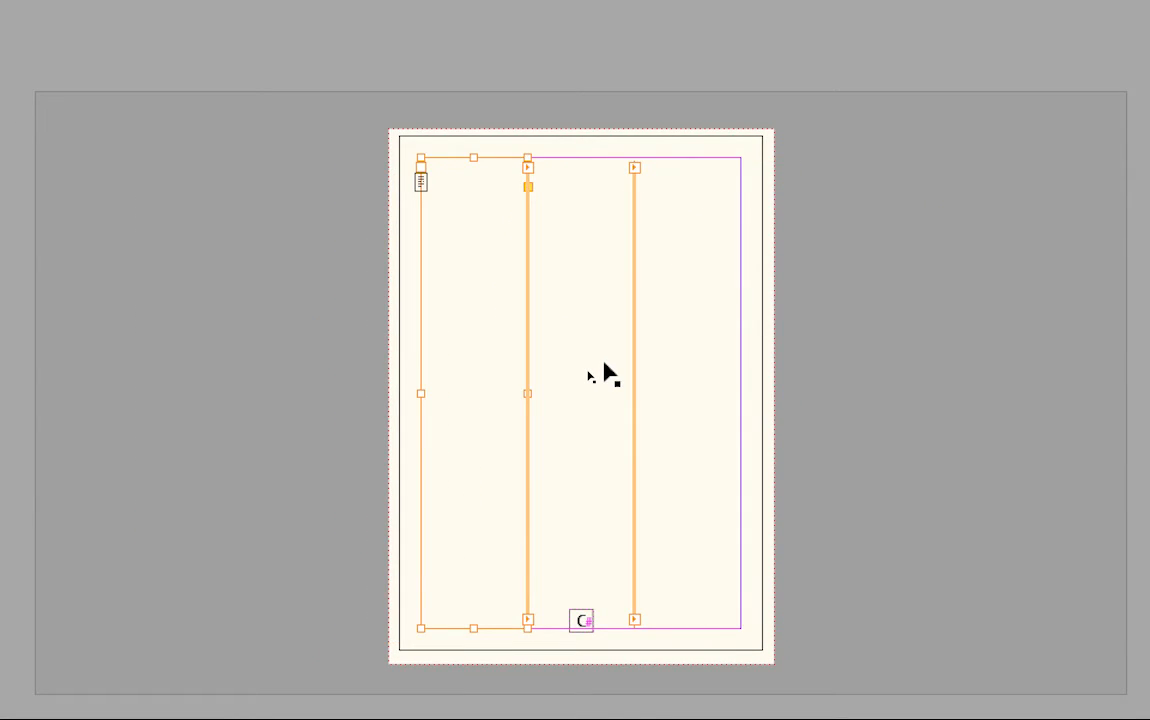
pyautogui.moveTo(686, 351); pyautogui.dragTo(752, 351)
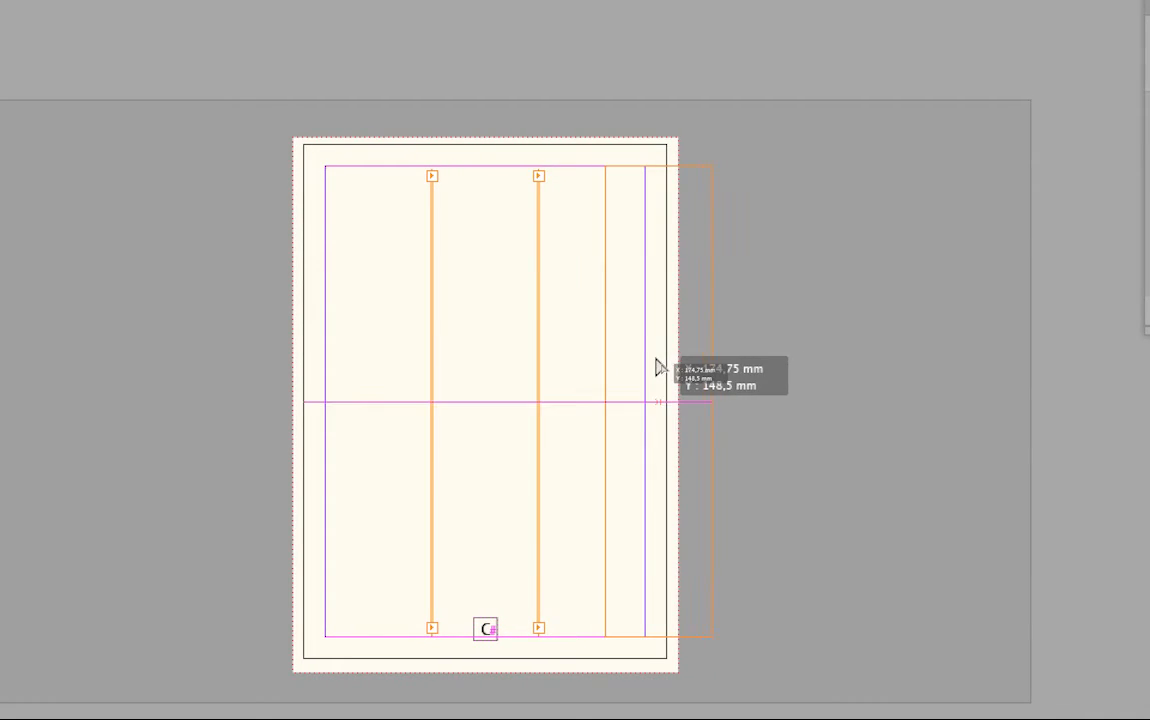
pyautogui.moveTo(660, 368); pyautogui.dragTo(657, 367)
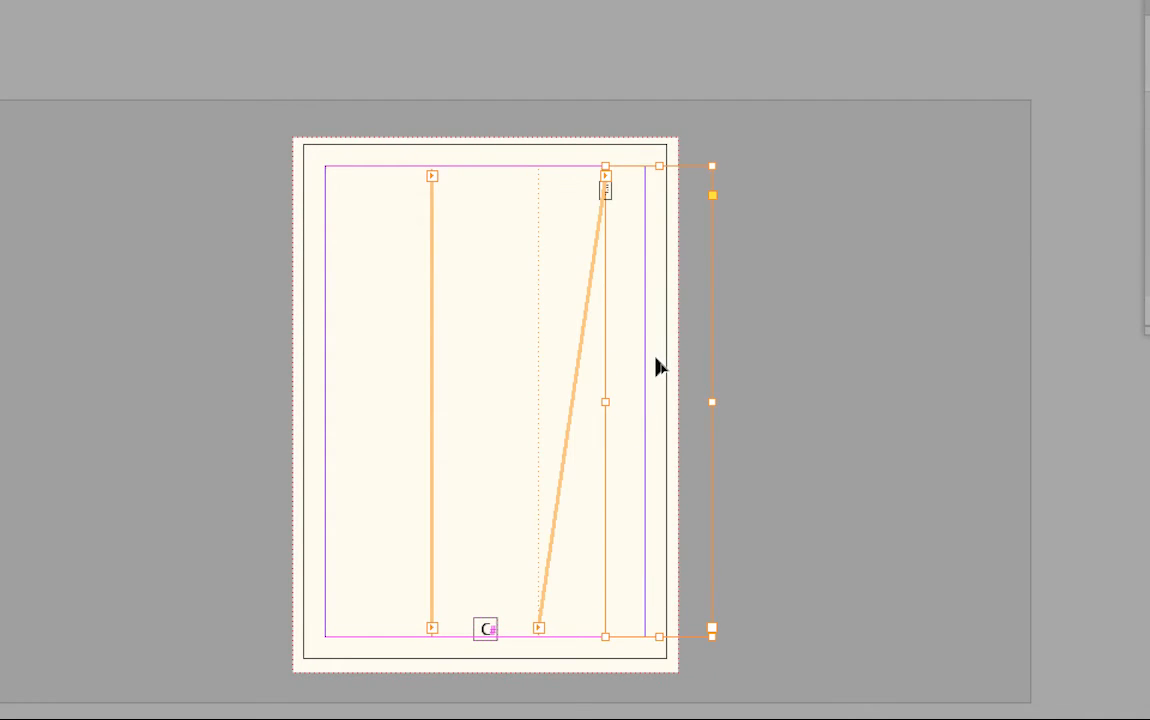
pyautogui.hotkey('ctrl', 'z')
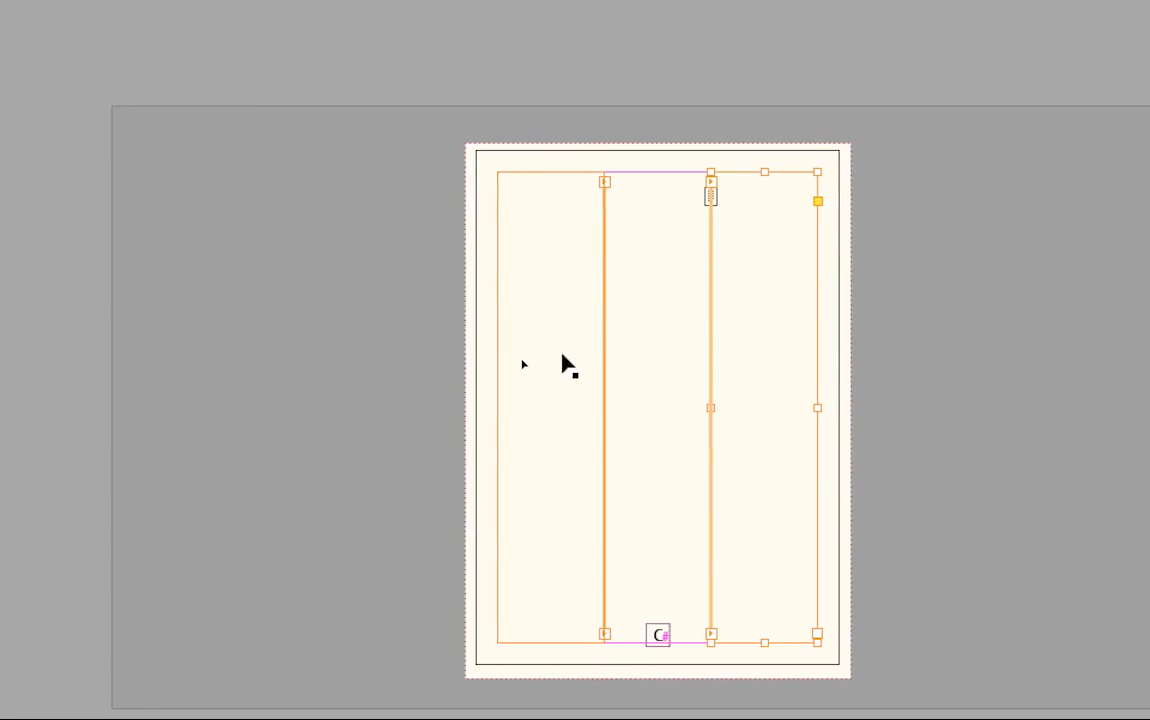
pyautogui.moveTo(529, 351); pyautogui.dragTo(455, 349)
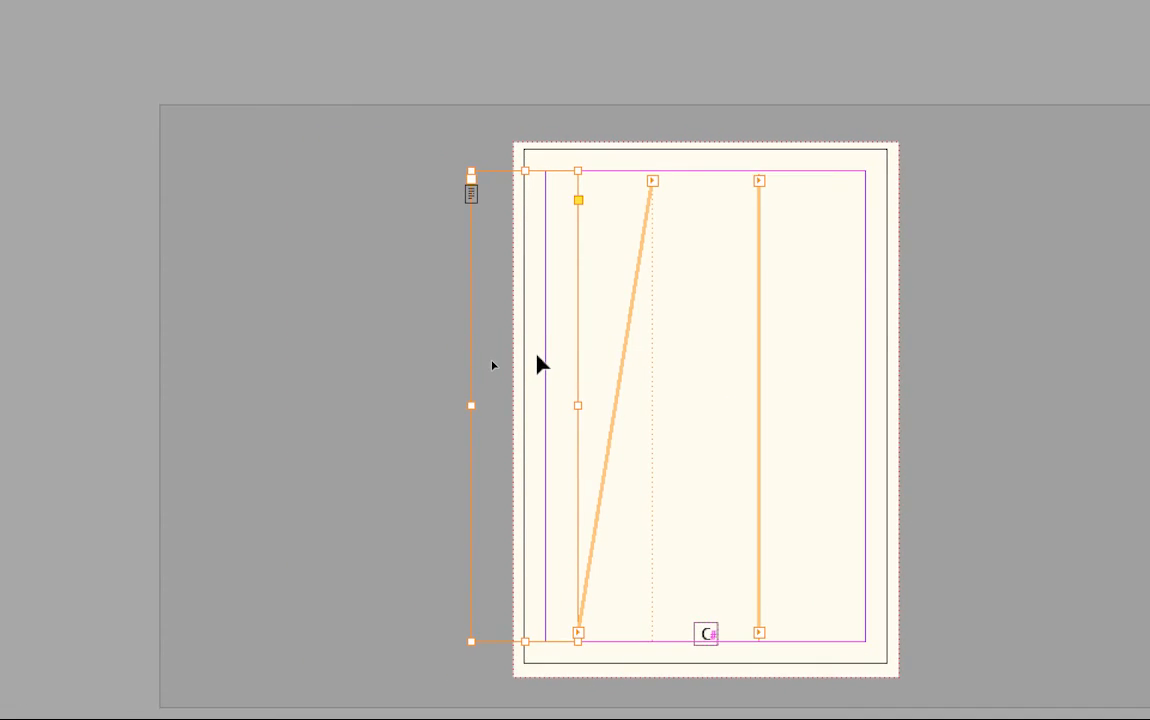
pyautogui.hotkey('ctrl', 'z')
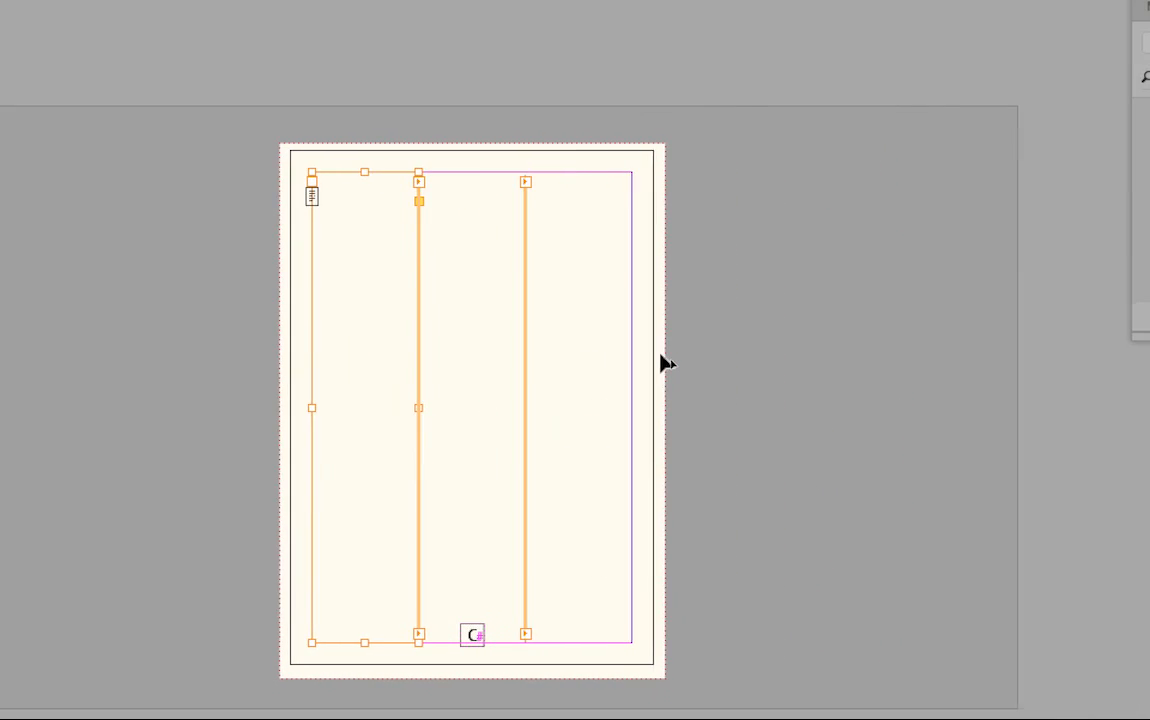
pyautogui.click(667, 363)
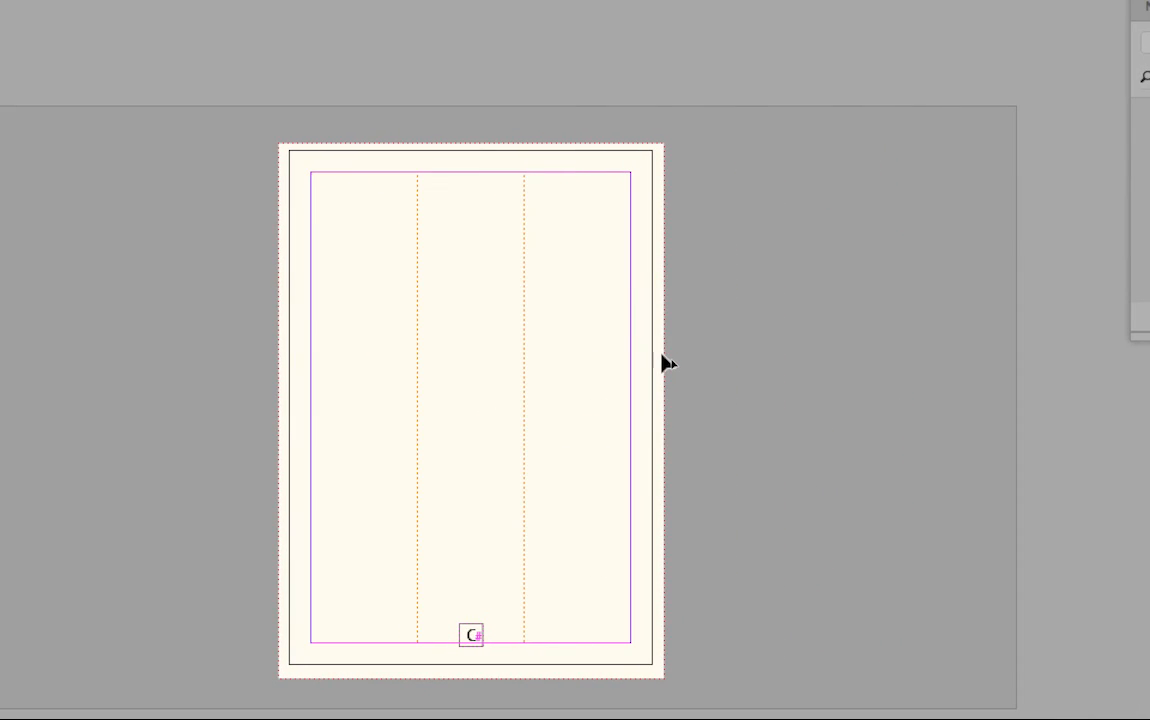